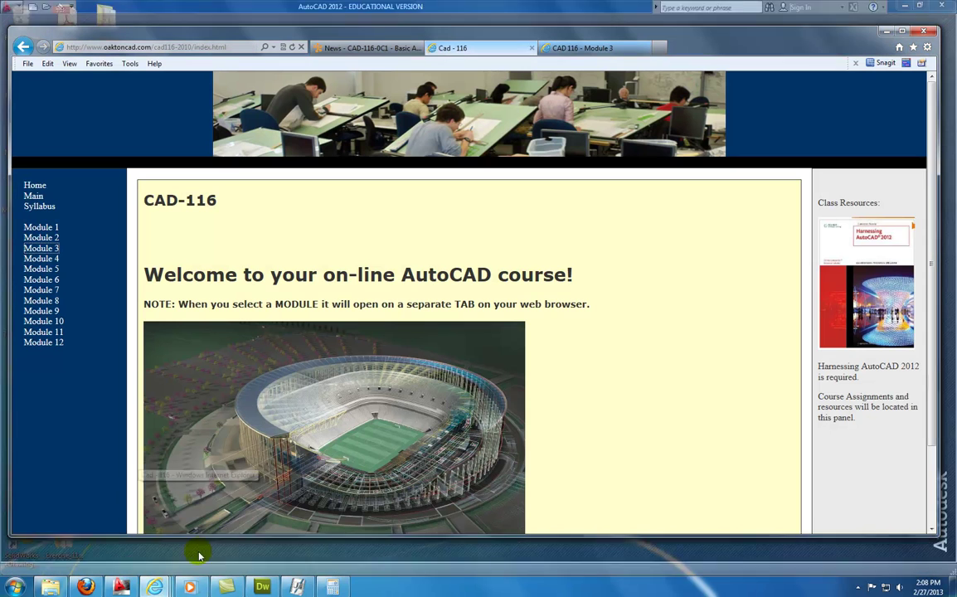
# - Open the Module 3 course page and look over its objectives and Drafting Settings section
pyautogui.click(52, 250)
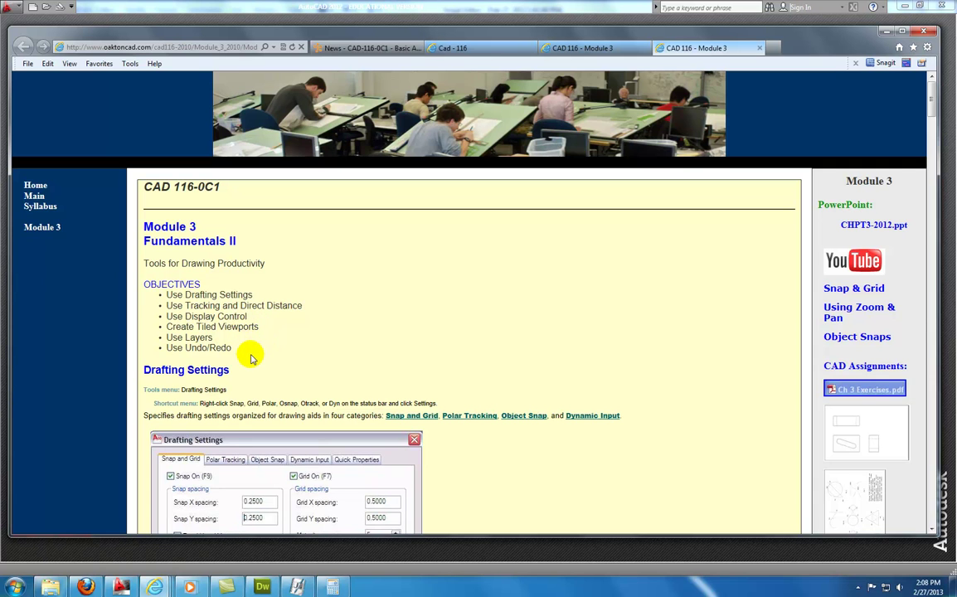
pyautogui.scroll(-5, 286, 359)
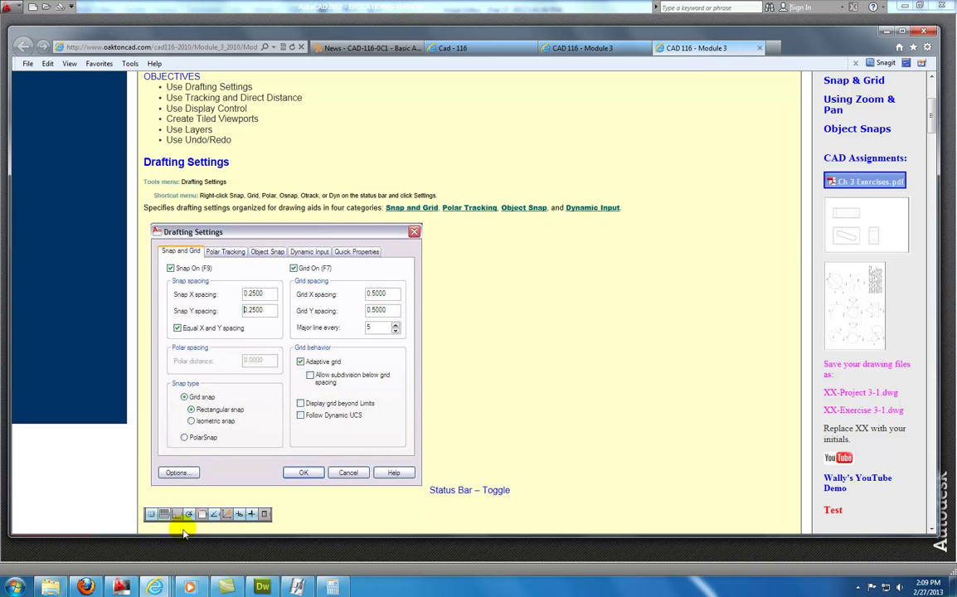
pyautogui.click(120, 587)
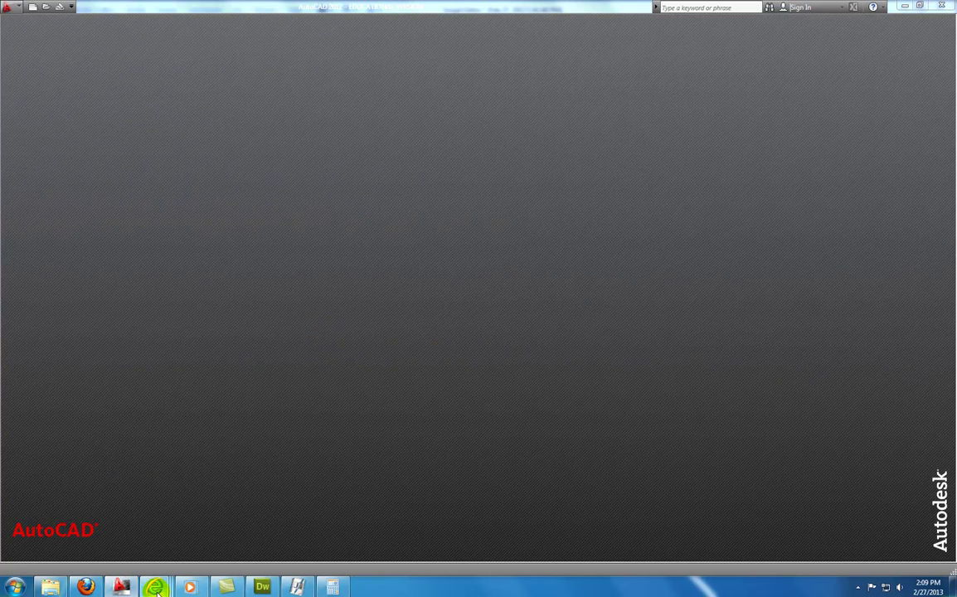
# - Switch to the browser's other Module 3 page and open OSNAP.dwg from its OSNAP Exercise section
pyautogui.moveTo(157, 591)
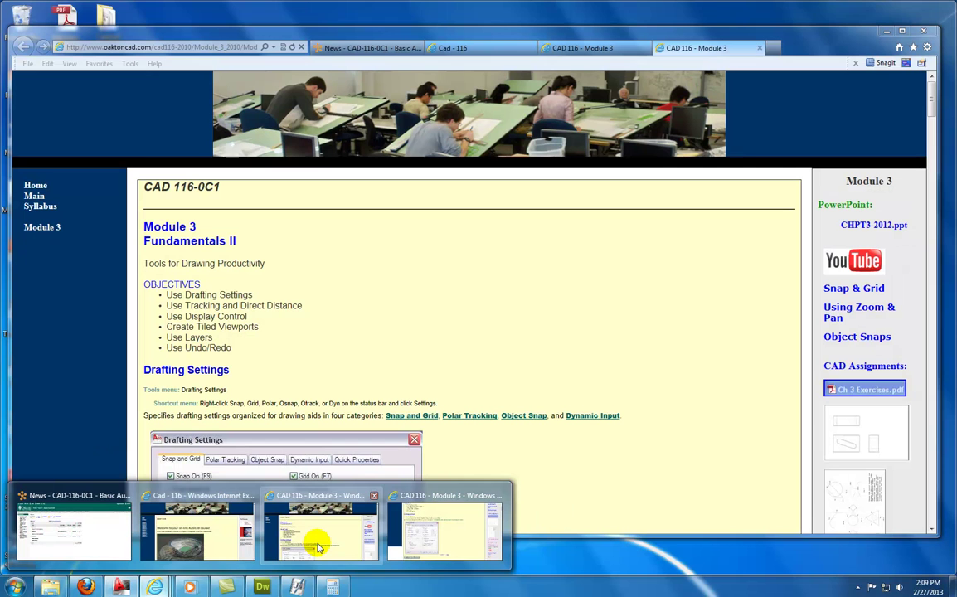
pyautogui.click(317, 547)
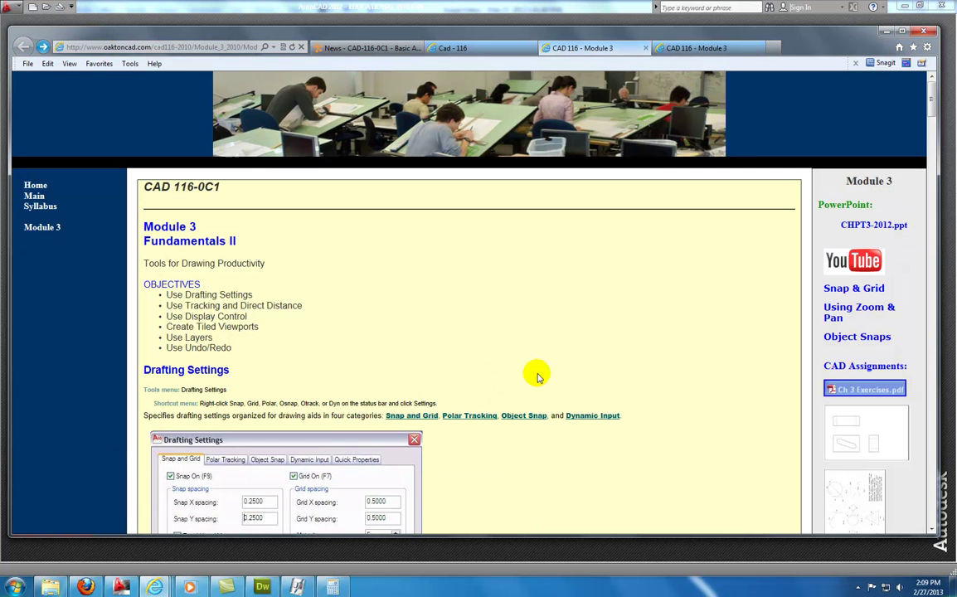
pyautogui.moveTo(932, 103); pyautogui.dragTo(914, 279)
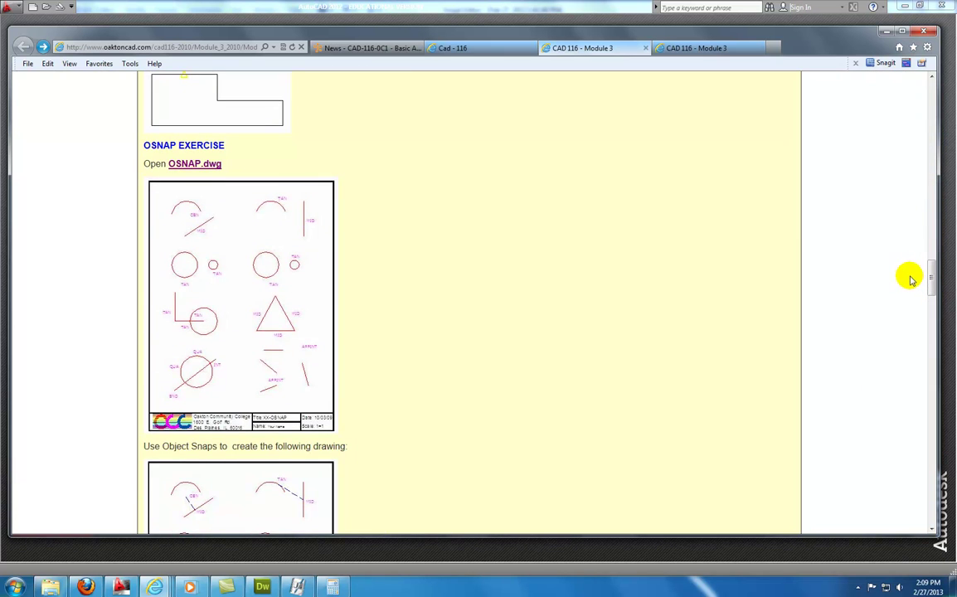
pyautogui.click(189, 166)
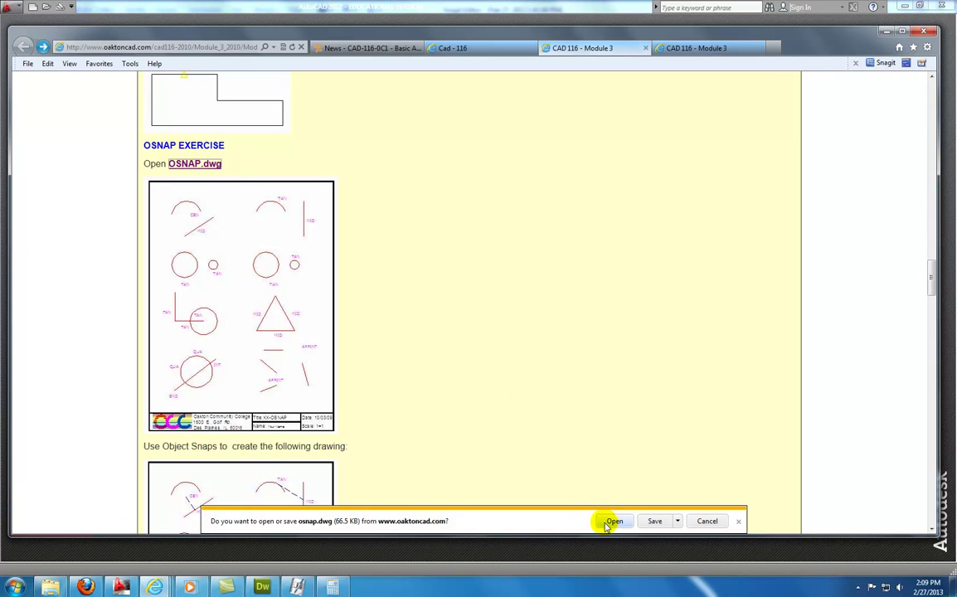
pyautogui.click(612, 520)
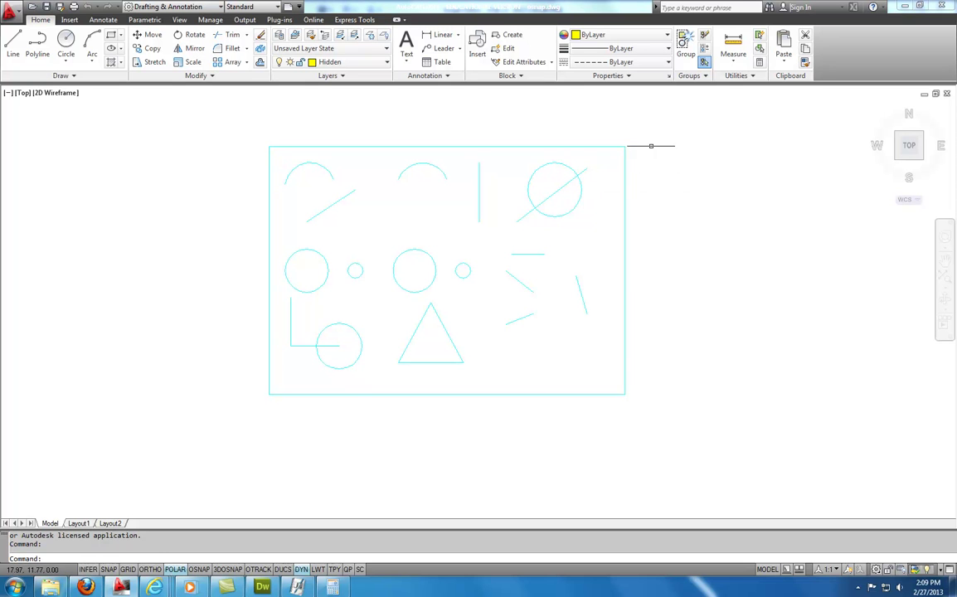
# - Change the Solid layer's color to blue, with all of the exercise geometry selected, and clear the selection
pyautogui.click(650, 131)
pyautogui.click(234, 408)
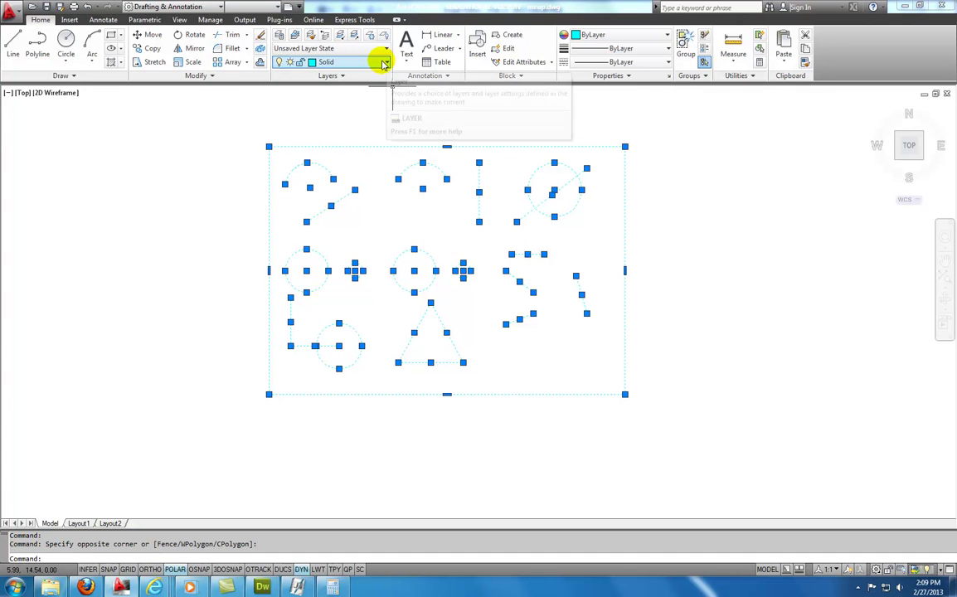
pyautogui.click(312, 62)
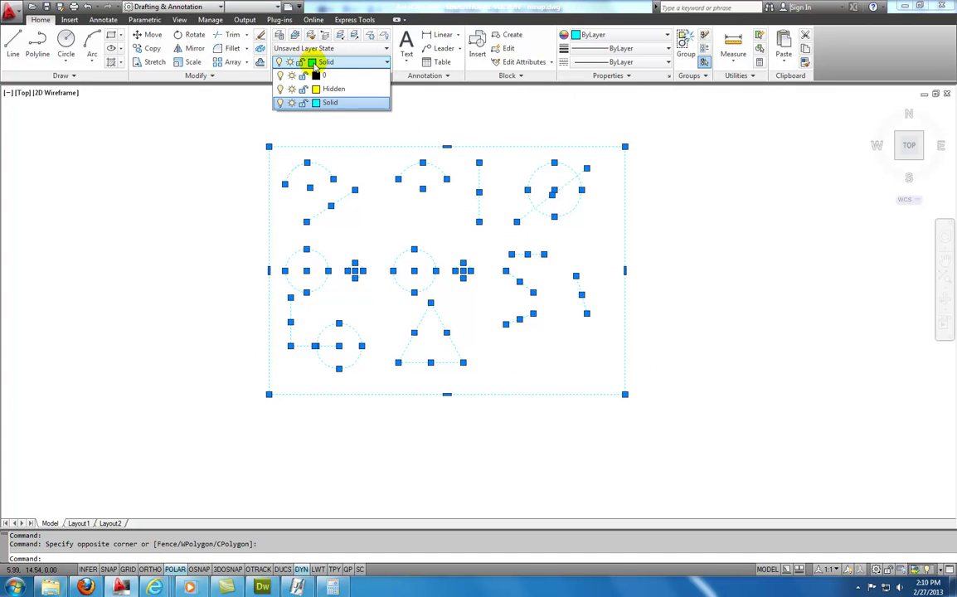
pyautogui.click(316, 103)
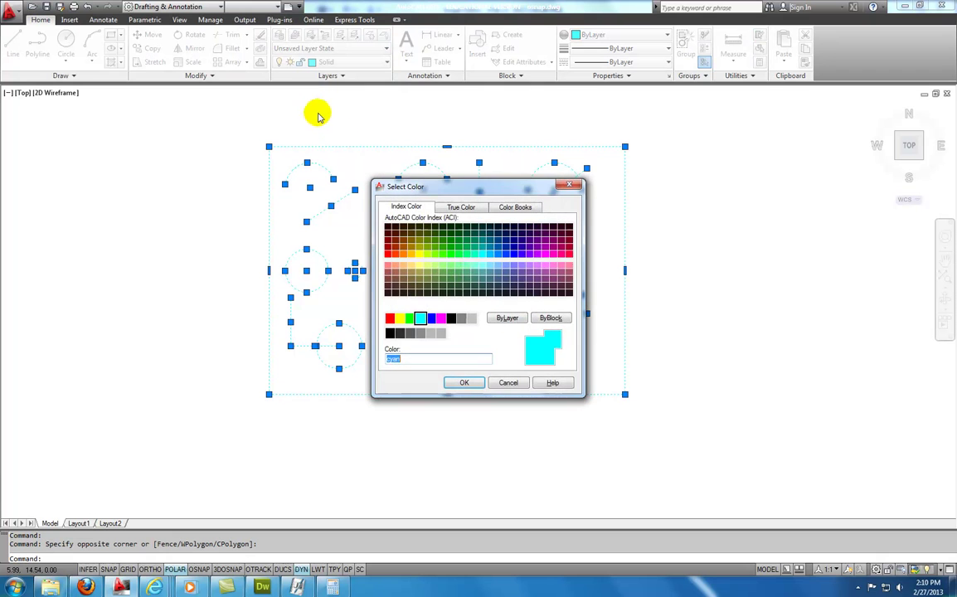
pyautogui.click(429, 317)
pyautogui.click(465, 382)
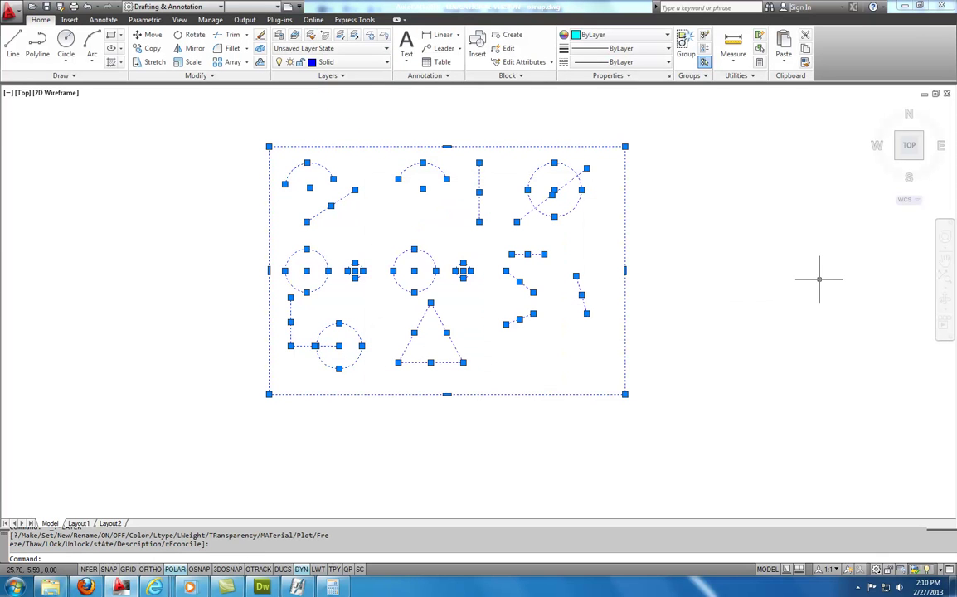
pyautogui.press('Escape')
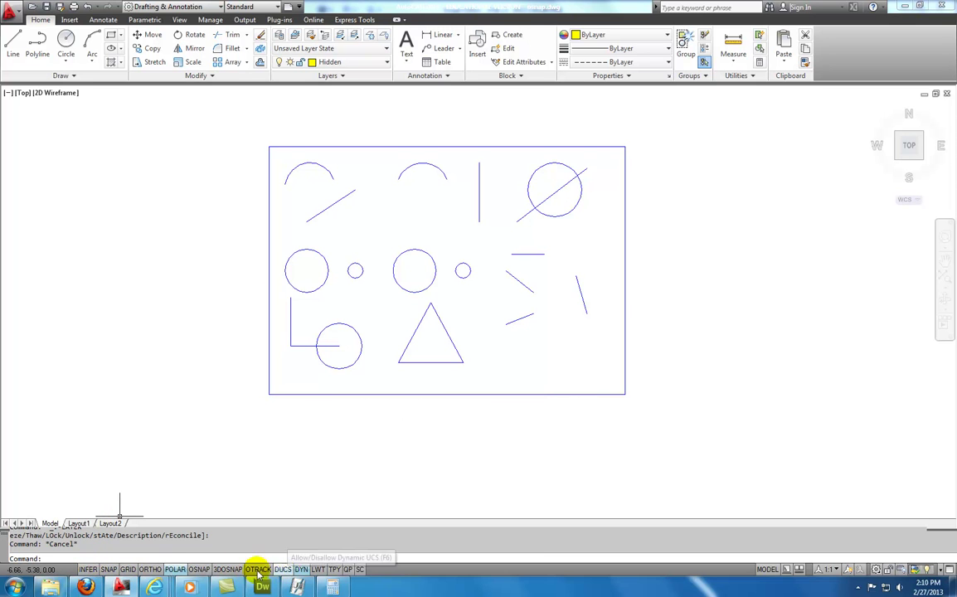
pyautogui.rightClick(173, 572)
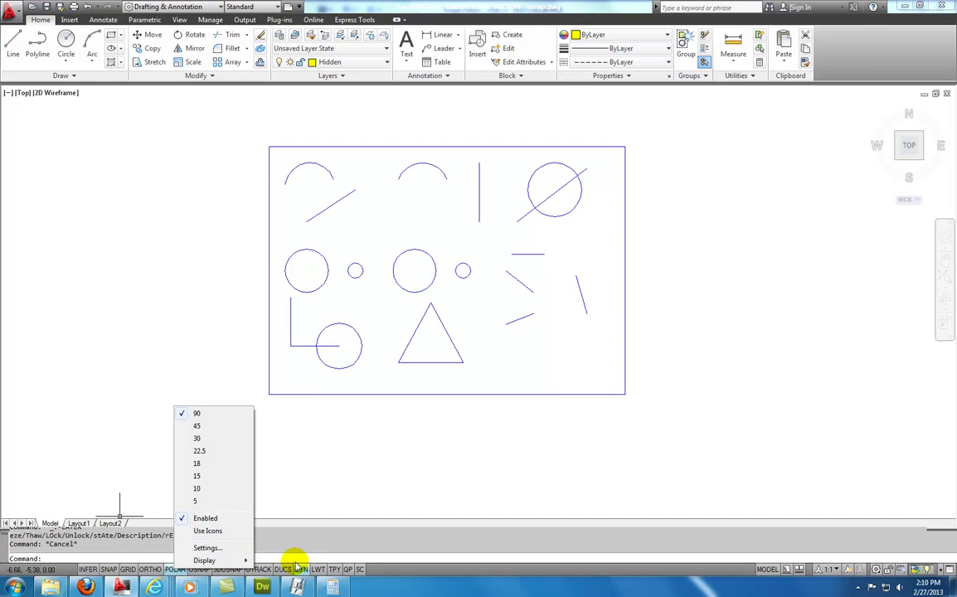
pyautogui.click(296, 538)
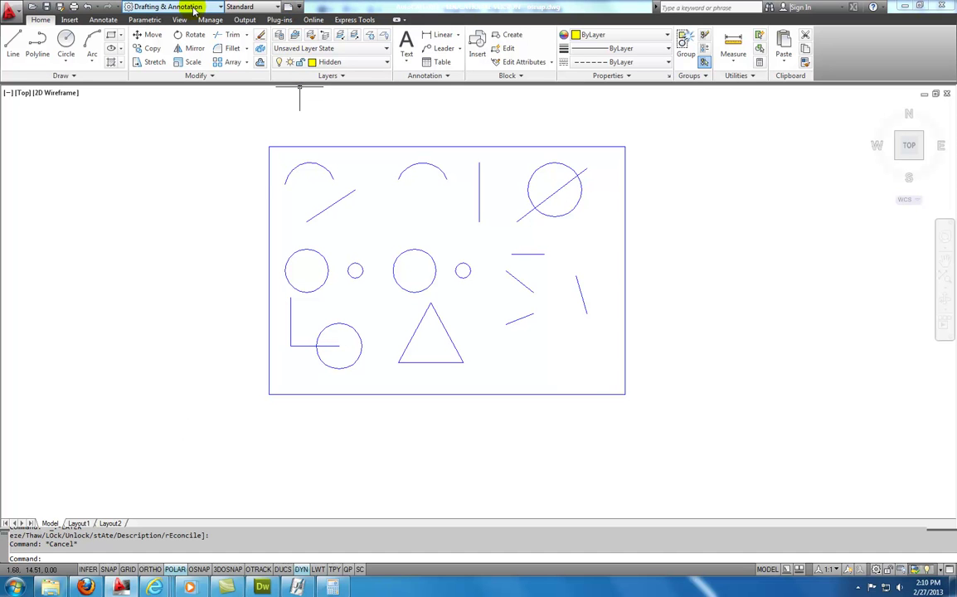
# - Show the classic menu bar above the ribbon
pyautogui.click(299, 6)
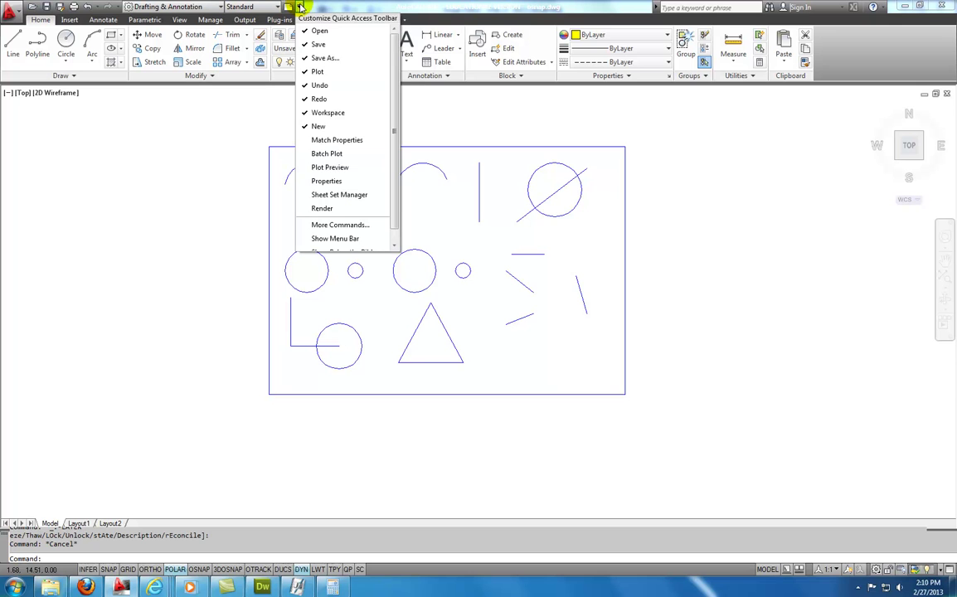
pyautogui.click(326, 241)
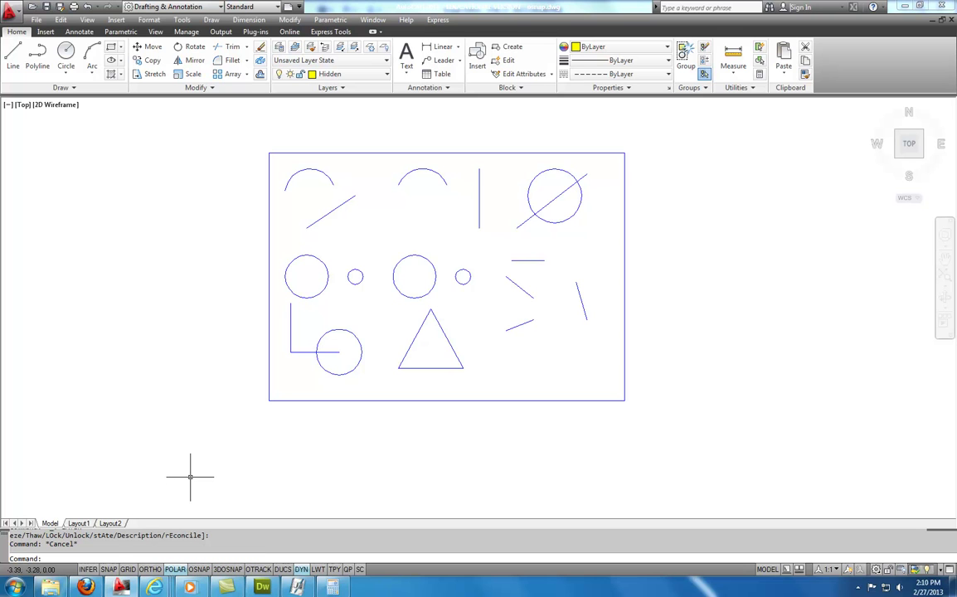
# - Turn on both Snap and Grid in the Drafting Settings
pyautogui.rightClick(110, 571)
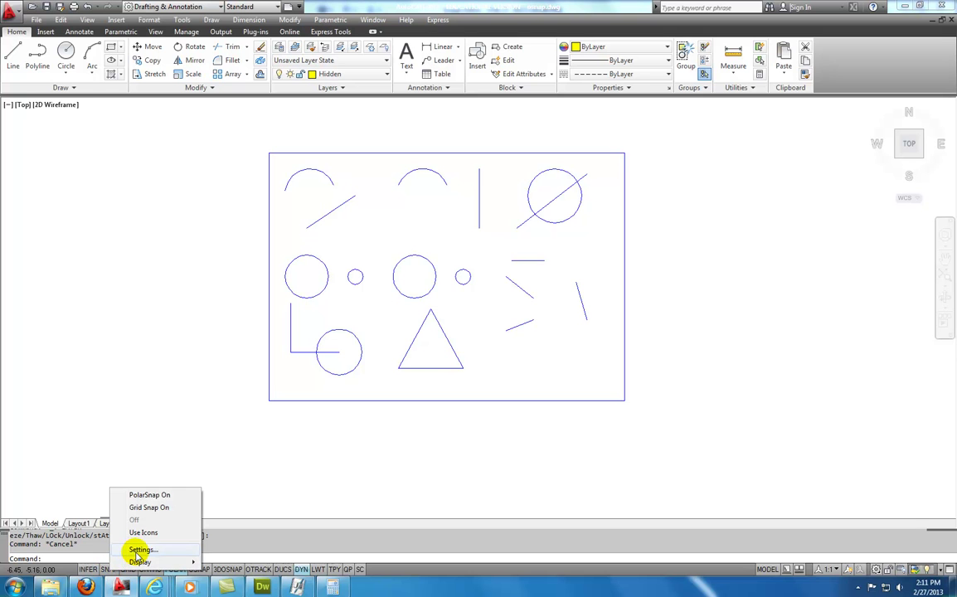
pyautogui.click(139, 551)
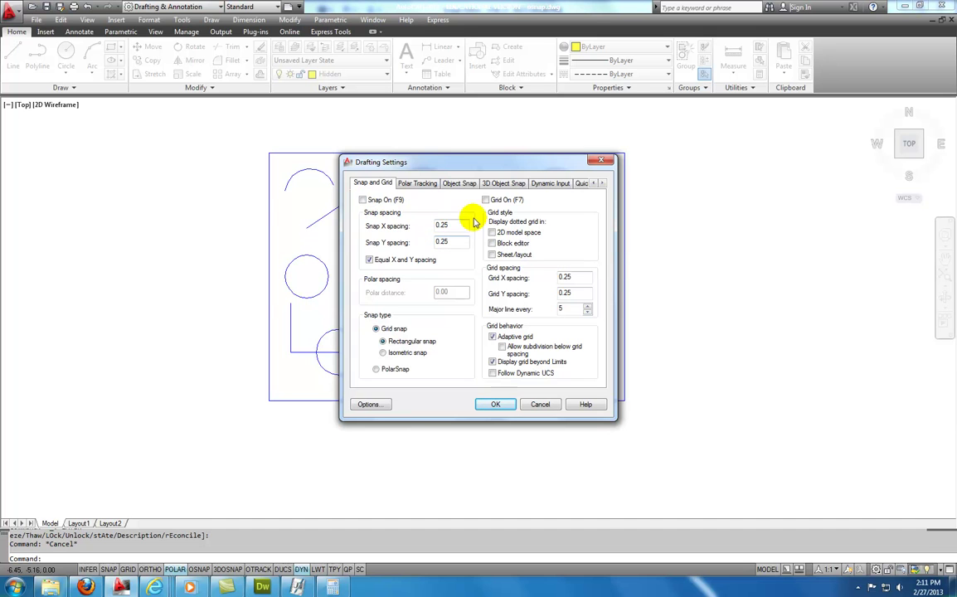
pyautogui.click(362, 199)
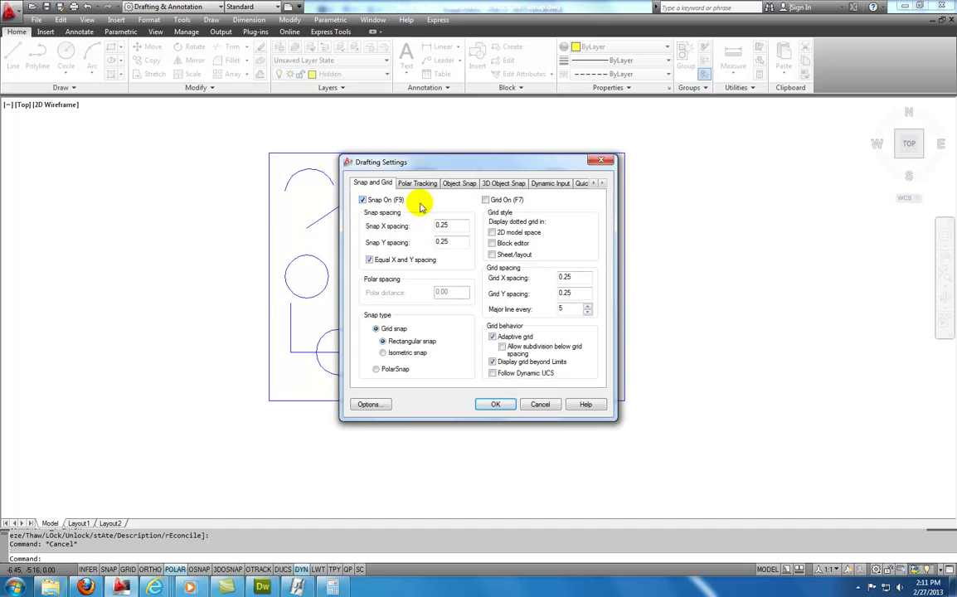
pyautogui.click(487, 201)
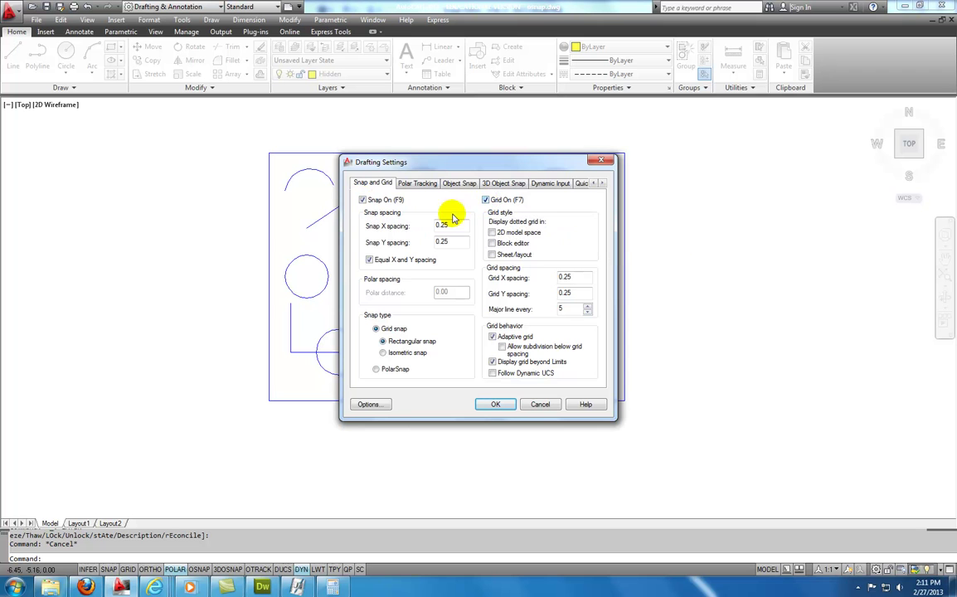
pyautogui.click(490, 405)
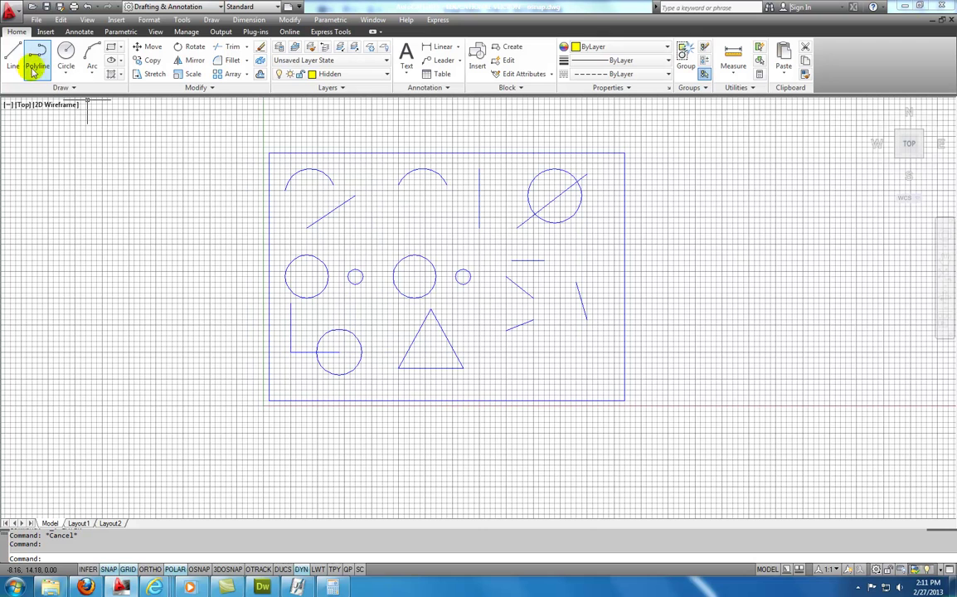
# - Make the Solid layer current
pyautogui.click(387, 74)
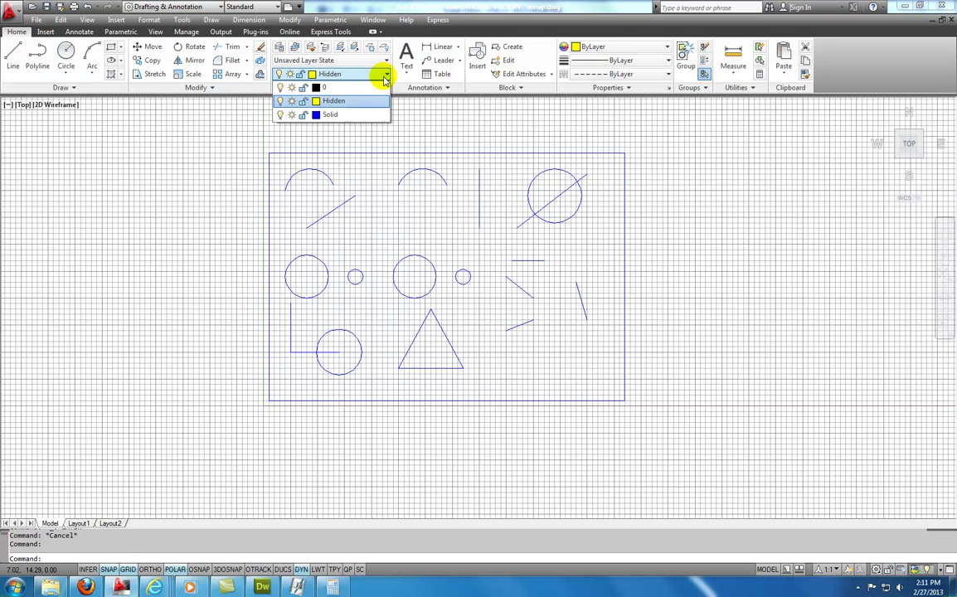
pyautogui.click(363, 115)
pyautogui.click(12, 58)
pyautogui.click(199, 317)
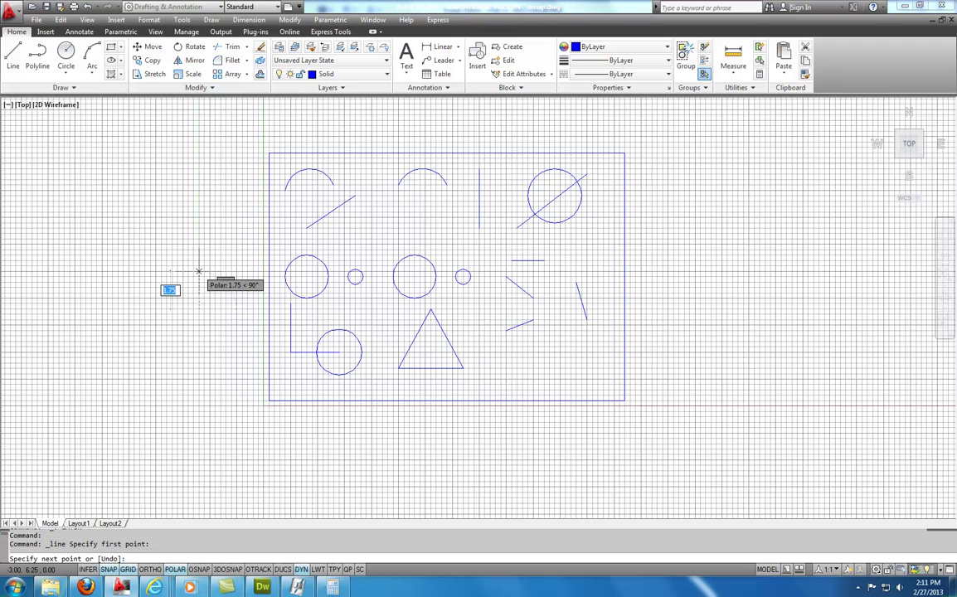
pyautogui.press('Escape')
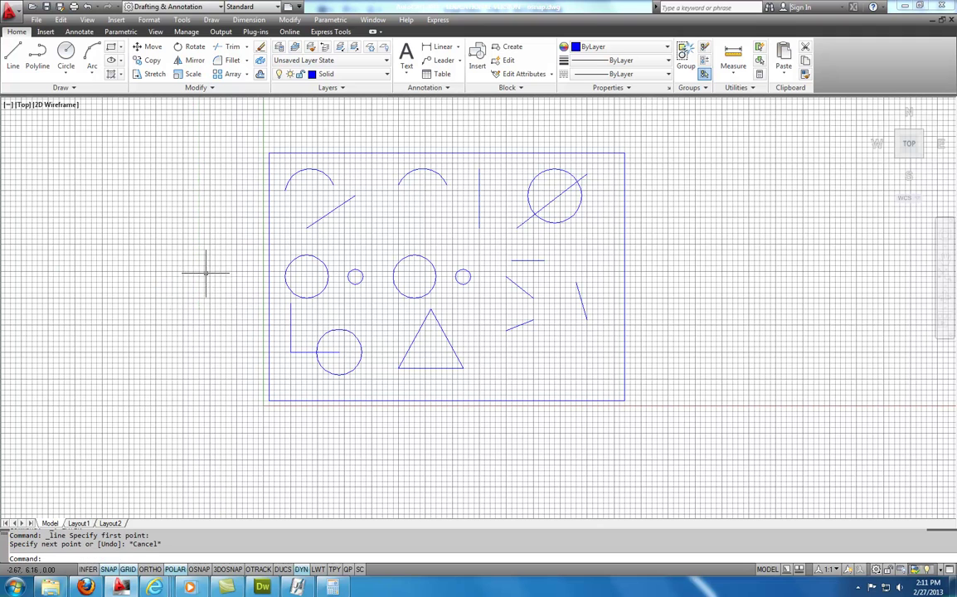
# - Turn the grid display off and the running object snaps on
pyautogui.click(129, 569)
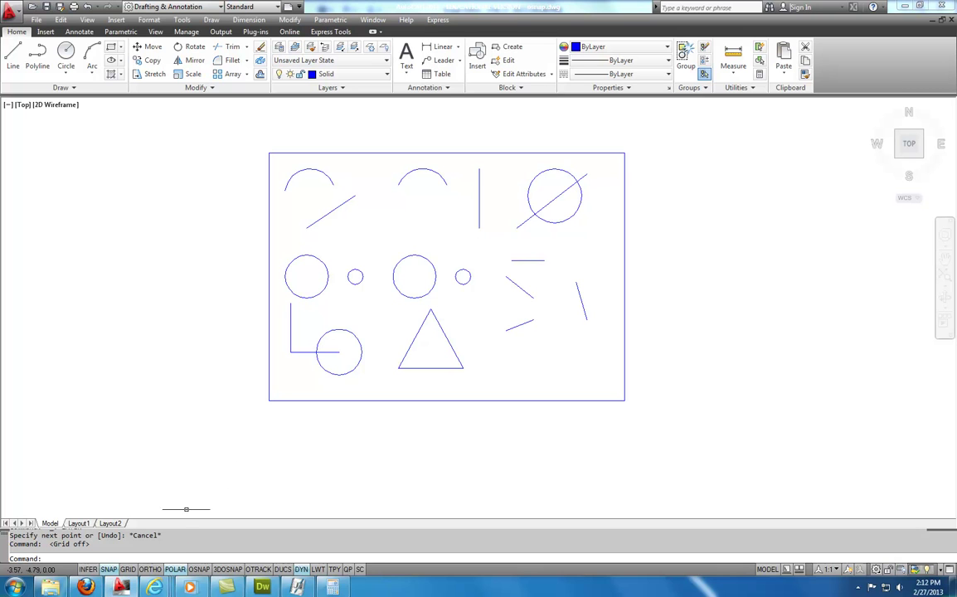
pyautogui.click(200, 570)
# - Add Midpoint and Quadrant to the active object snap modes in the Drafting Settings
pyautogui.rightClick(201, 572)
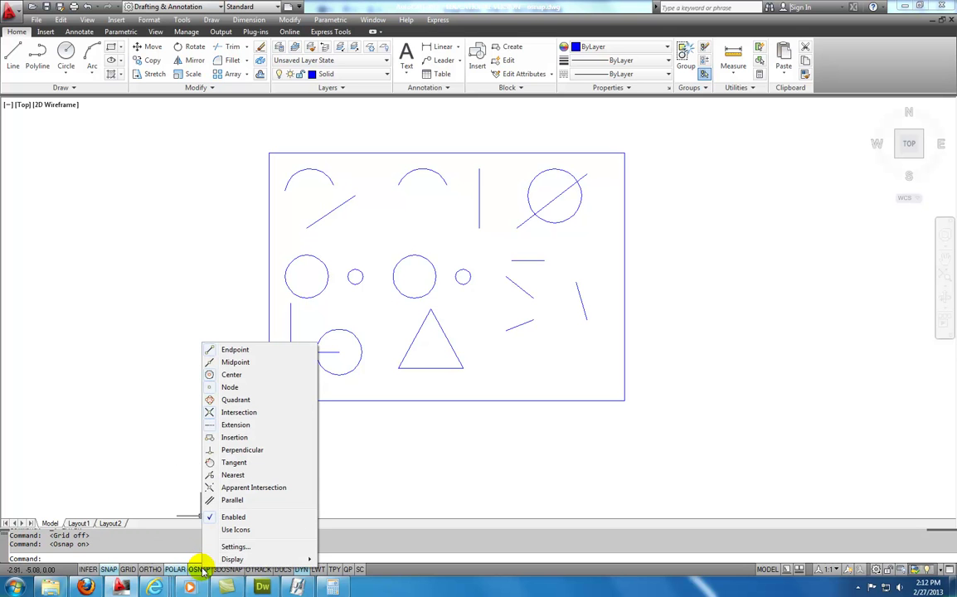
pyautogui.click(233, 547)
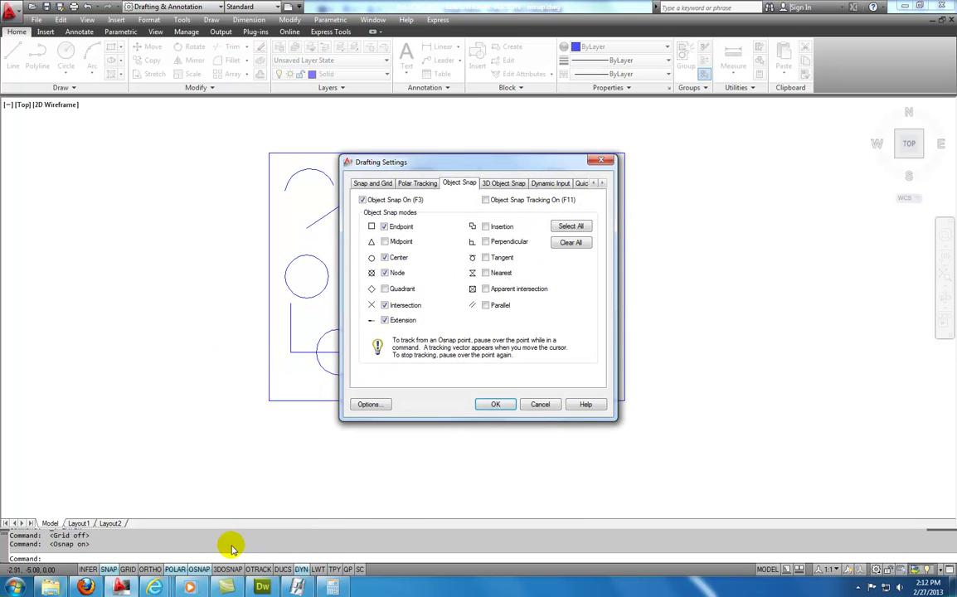
pyautogui.moveTo(446, 165); pyautogui.dragTo(630, 154)
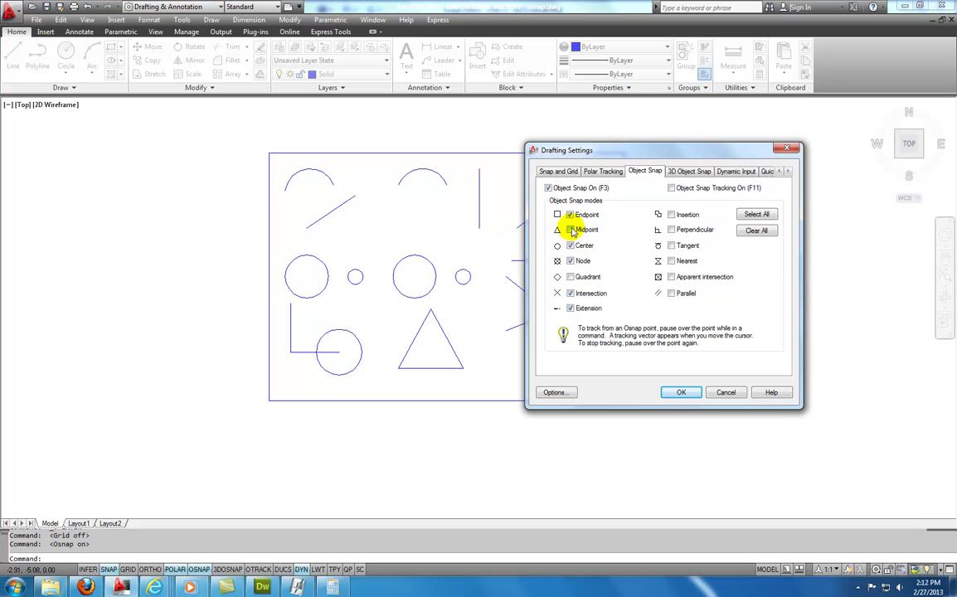
pyautogui.click(572, 230)
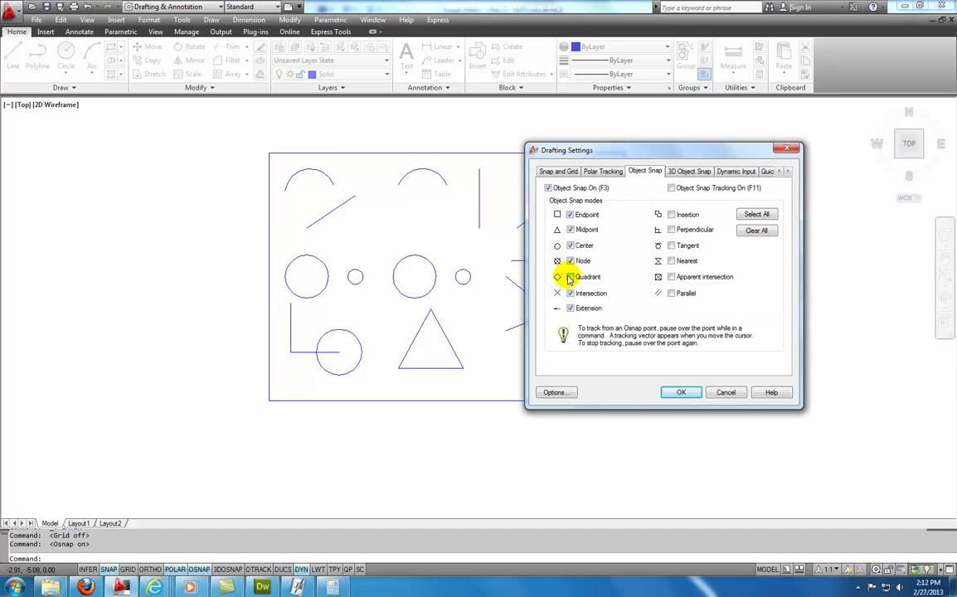
pyautogui.click(569, 277)
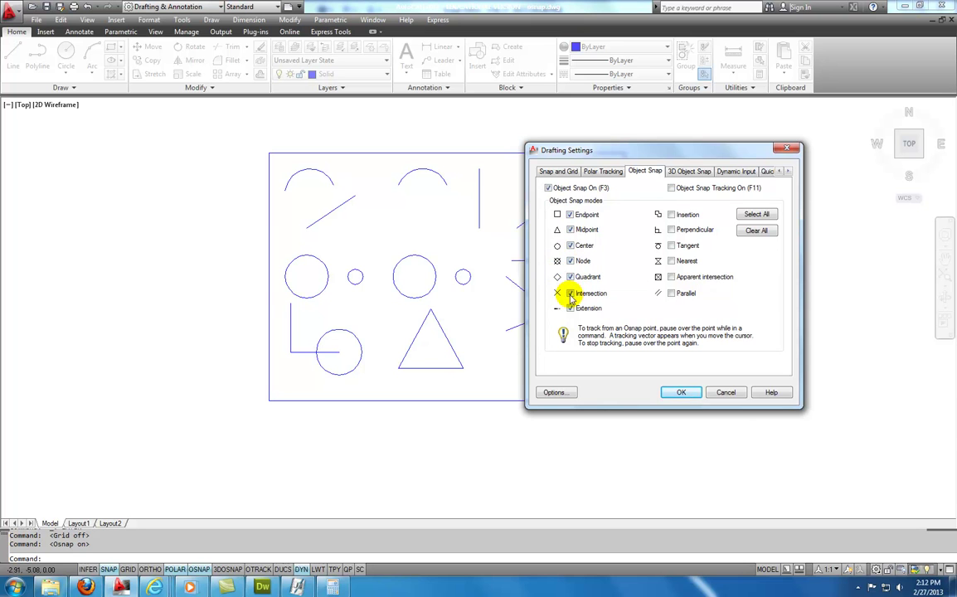
pyautogui.click(678, 393)
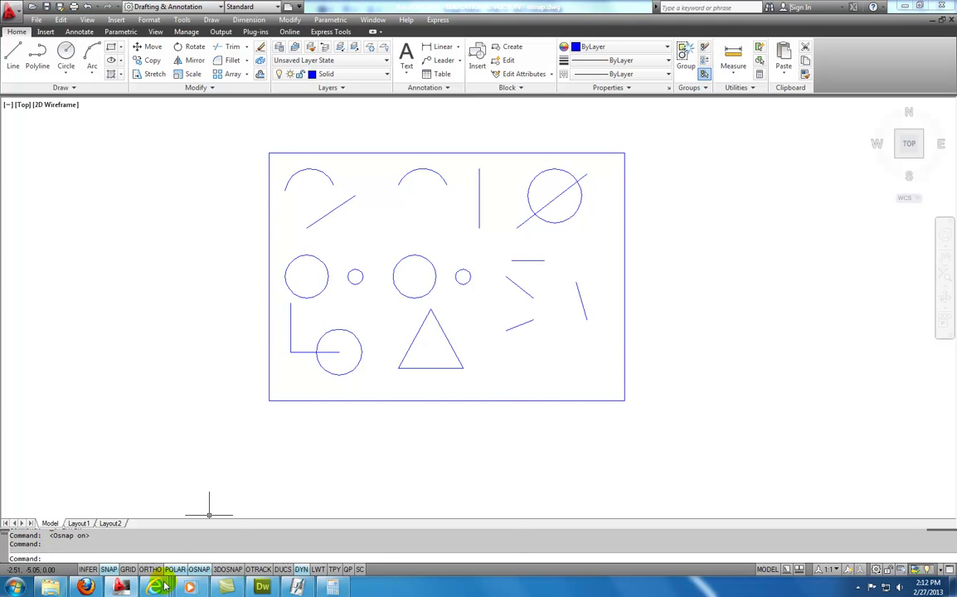
# - Switch to the Module 3 page in the browser and examine the completed drawing for the object snap exercise
pyautogui.moveTo(157, 587)
pyautogui.click(320, 535)
pyautogui.scroll(-3, 231, 375)
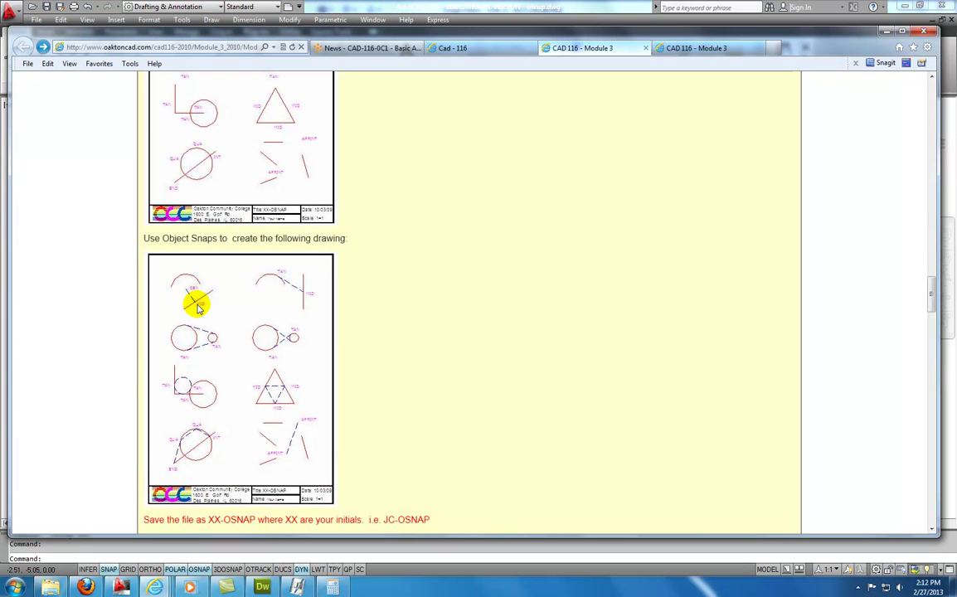
# - Switch to AutoCAD, make the Hidden layer current and change its color to magenta
pyautogui.click(121, 587)
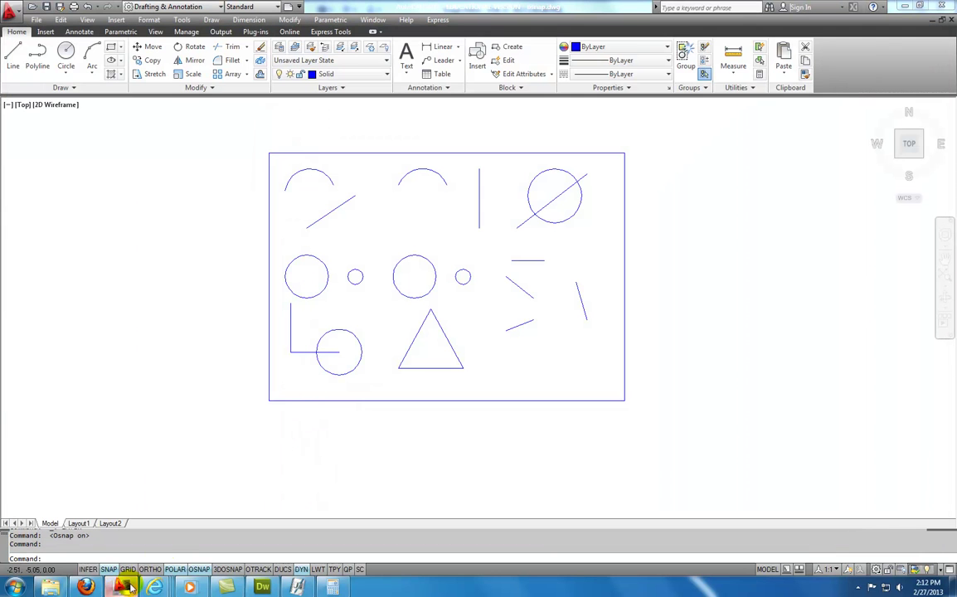
pyautogui.click(387, 74)
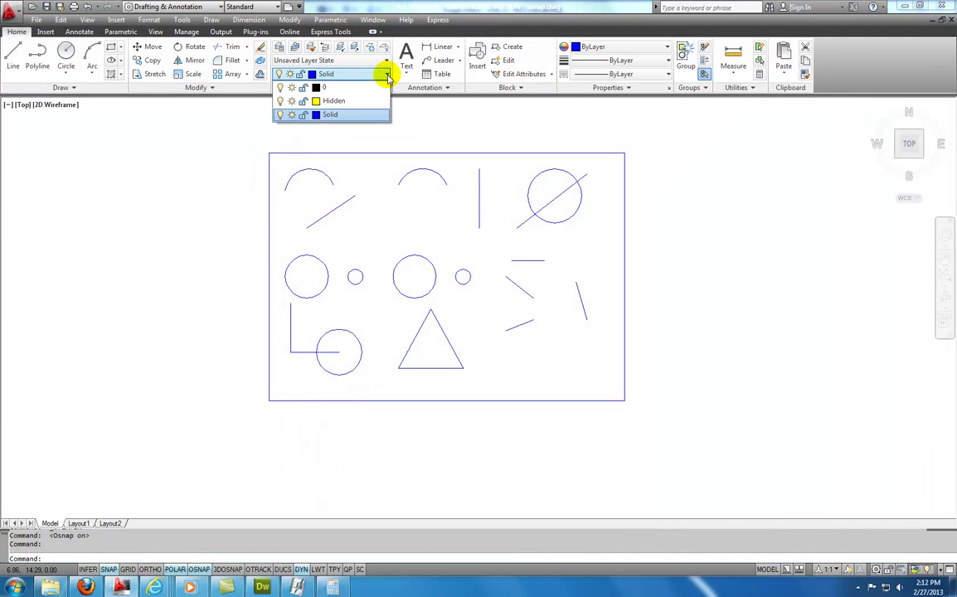
pyautogui.click(358, 103)
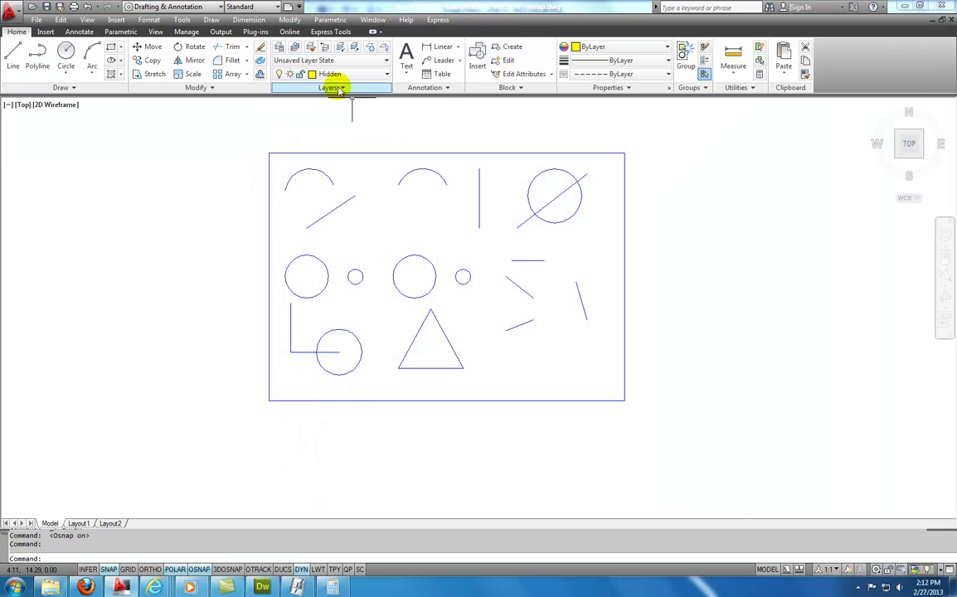
pyautogui.click(310, 76)
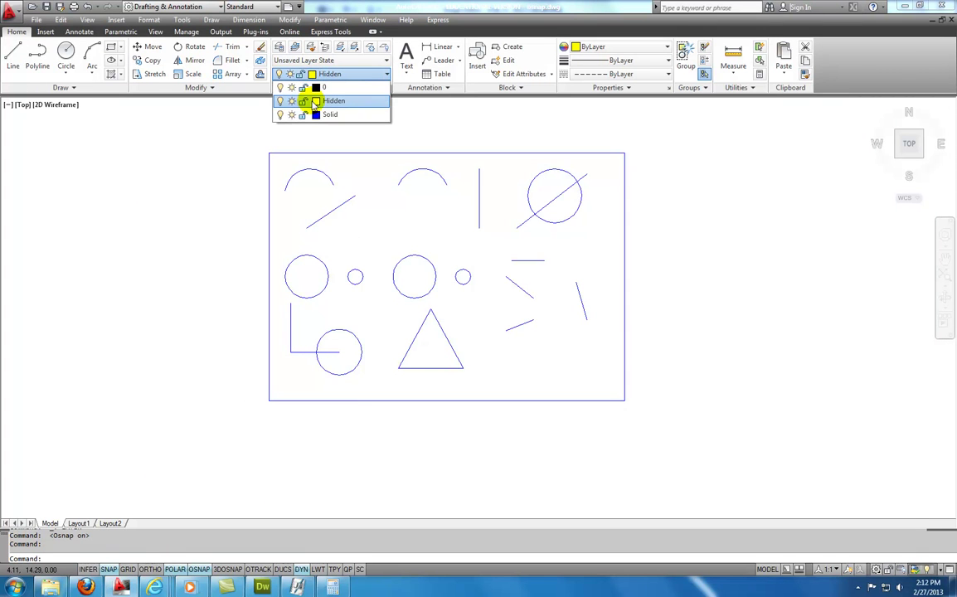
pyautogui.click(315, 102)
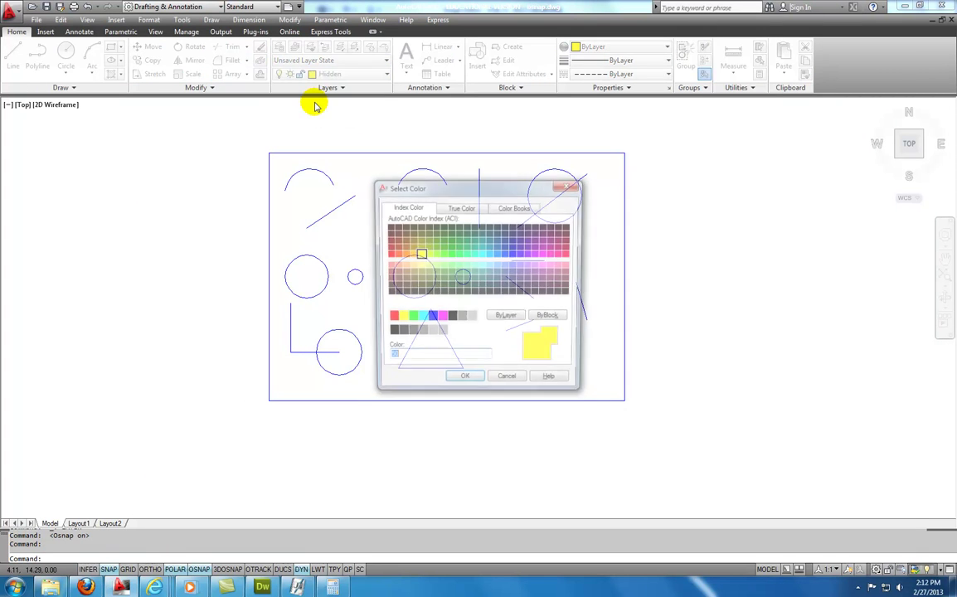
pyautogui.click(441, 318)
pyautogui.click(465, 384)
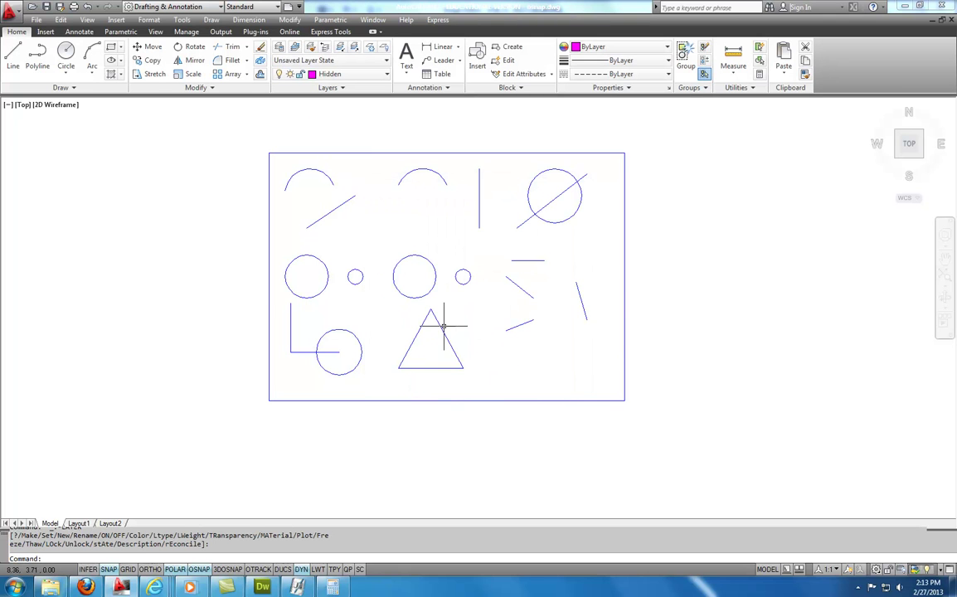
# - Draw a line from the center of the upper-left arc to the midpoint of the diagonal line below it
pyautogui.click(13, 56)
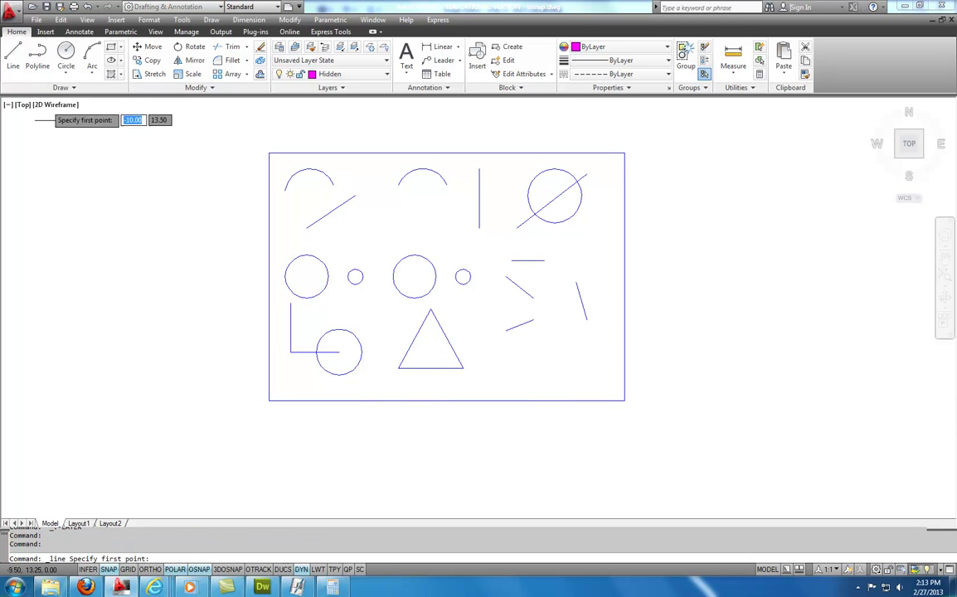
pyautogui.rightClick(200, 570)
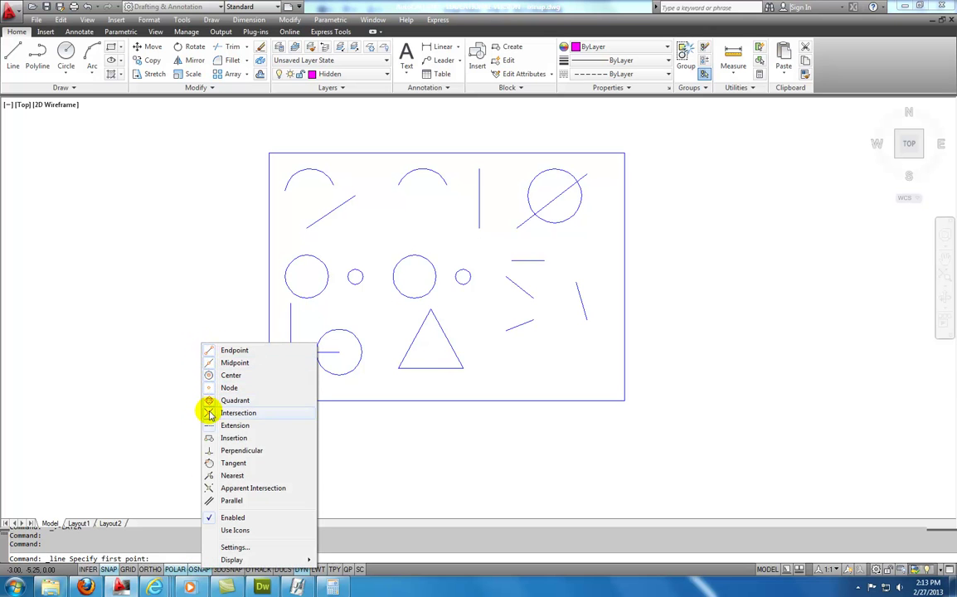
pyautogui.click(151, 336)
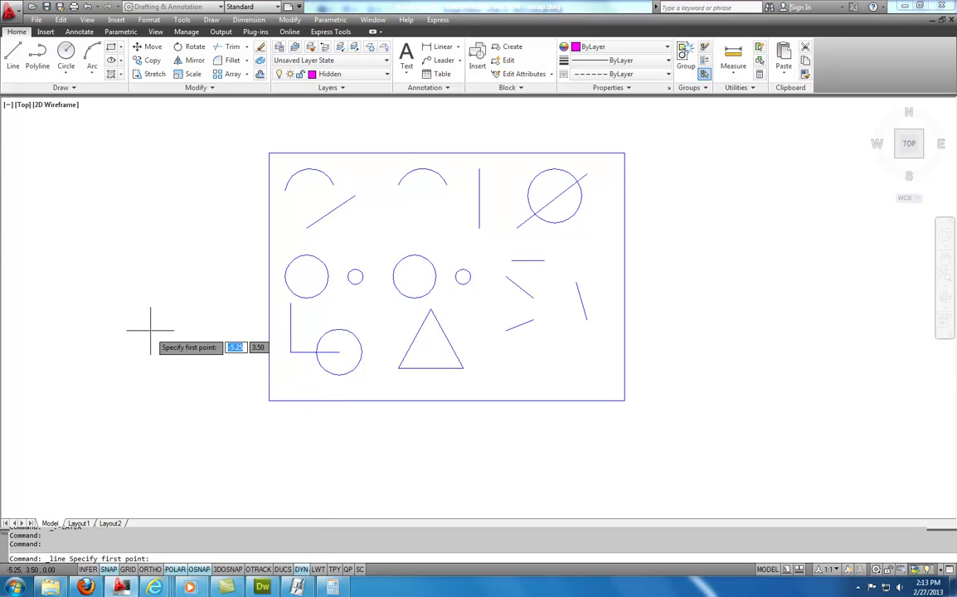
pyautogui.click(310, 194)
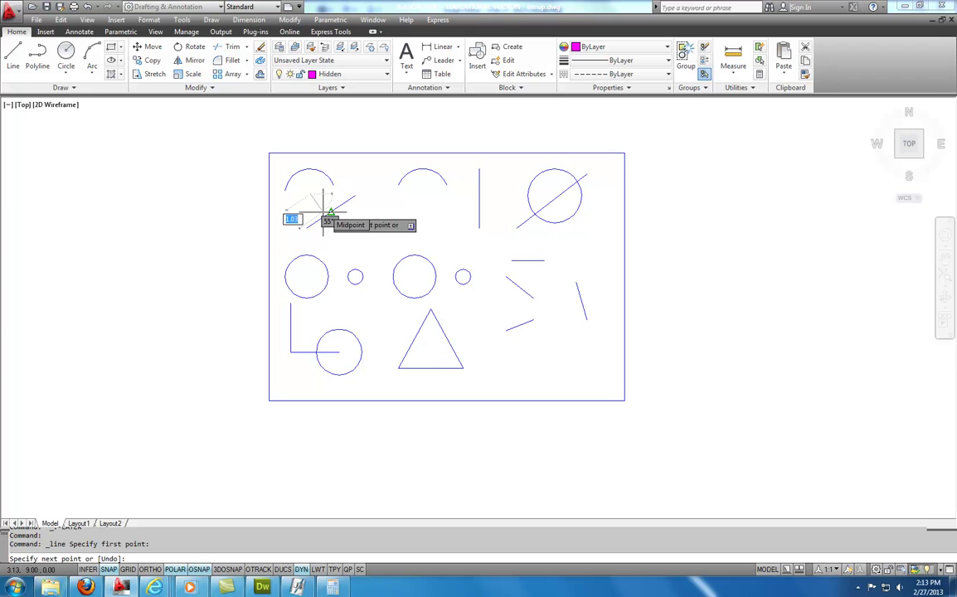
pyautogui.click(324, 214)
pyautogui.press('Escape')
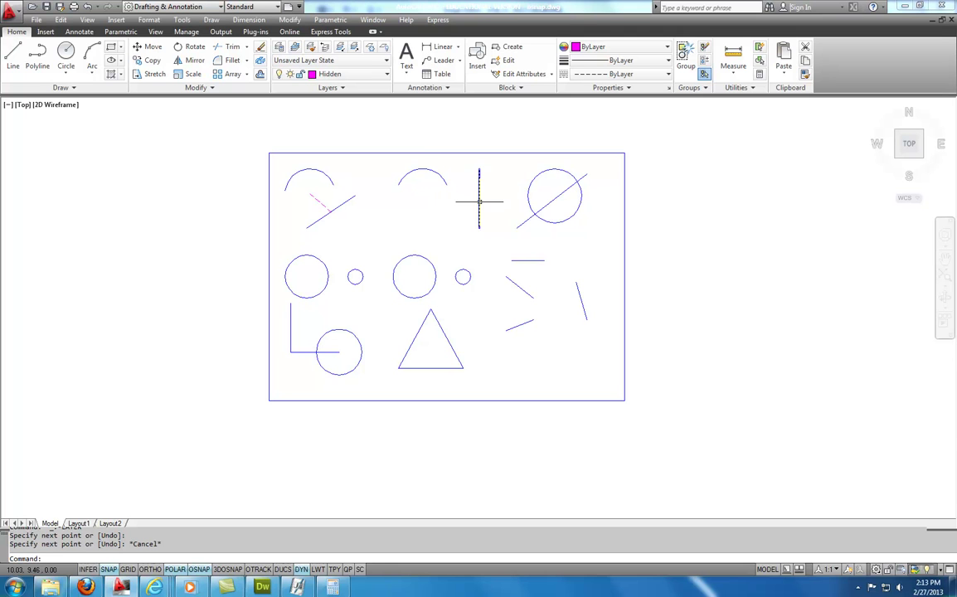
# - Draw a line tangent to the right side of the second arc, ending at the midpoint of the adjacent vertical line
pyautogui.click(13, 57)
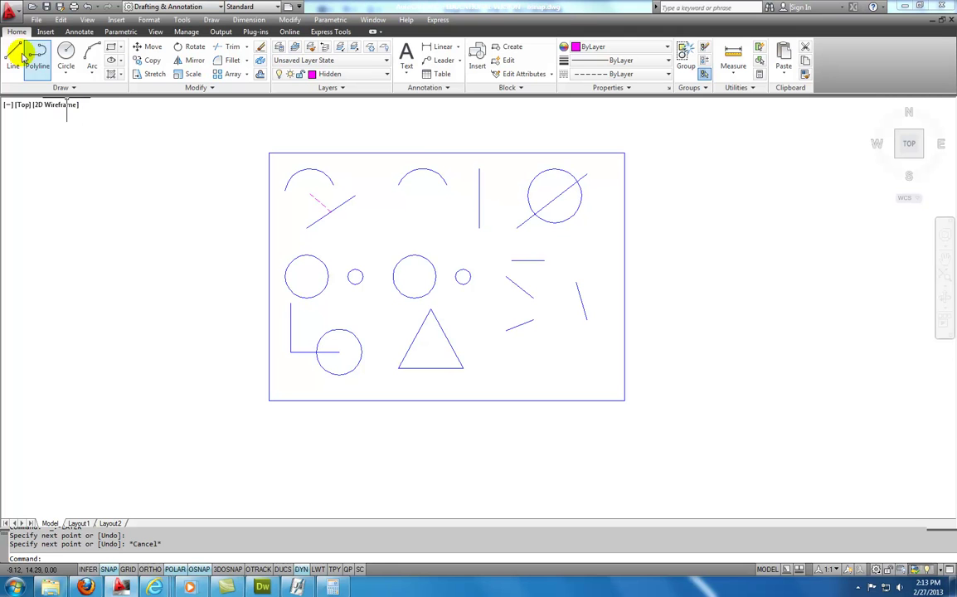
pyautogui.keyDown('shift'); pyautogui.rightClick(395, 139); pyautogui.keyUp('shift')
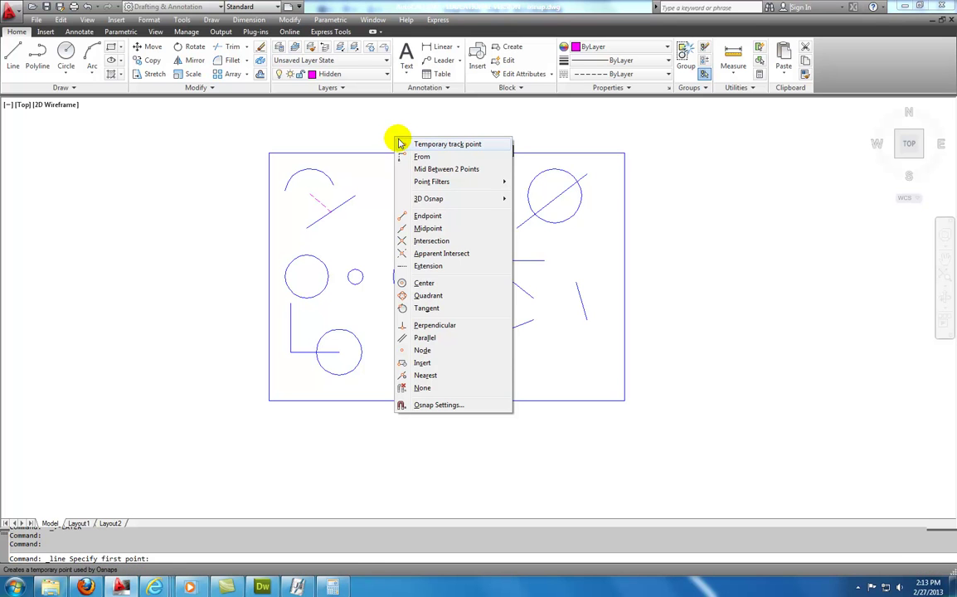
pyautogui.click(423, 308)
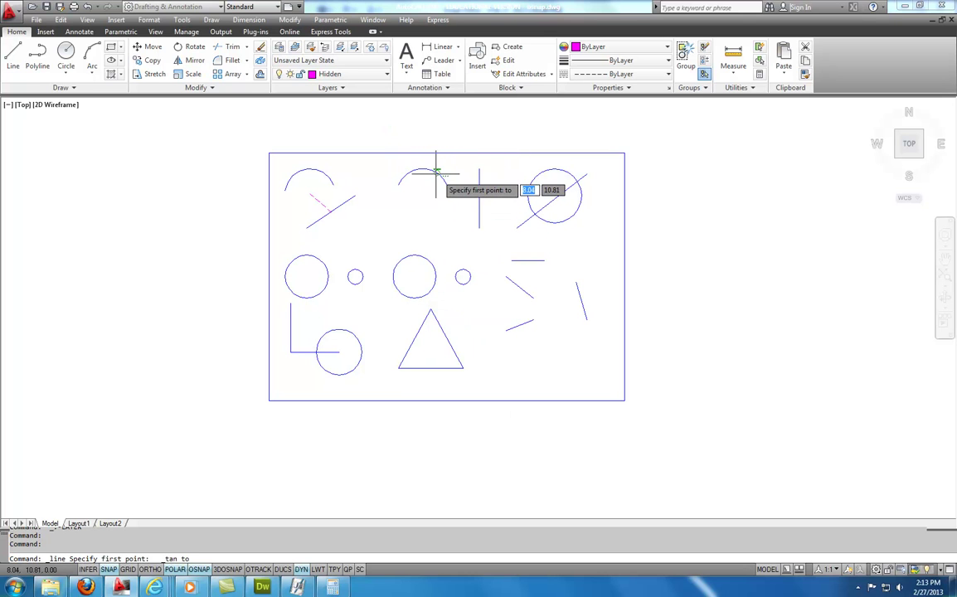
pyautogui.click(480, 184)
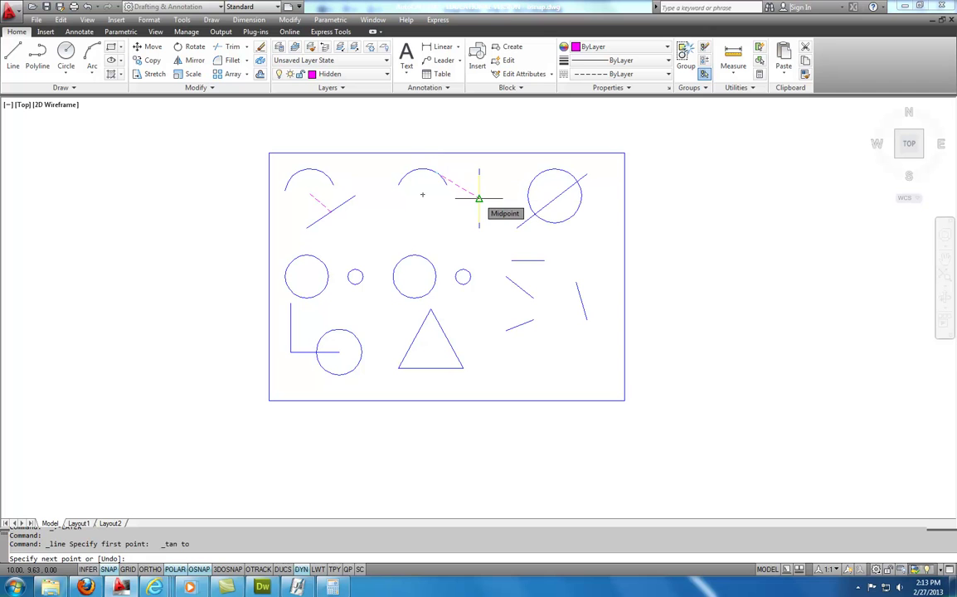
pyautogui.click(479, 199)
pyautogui.press('Escape')
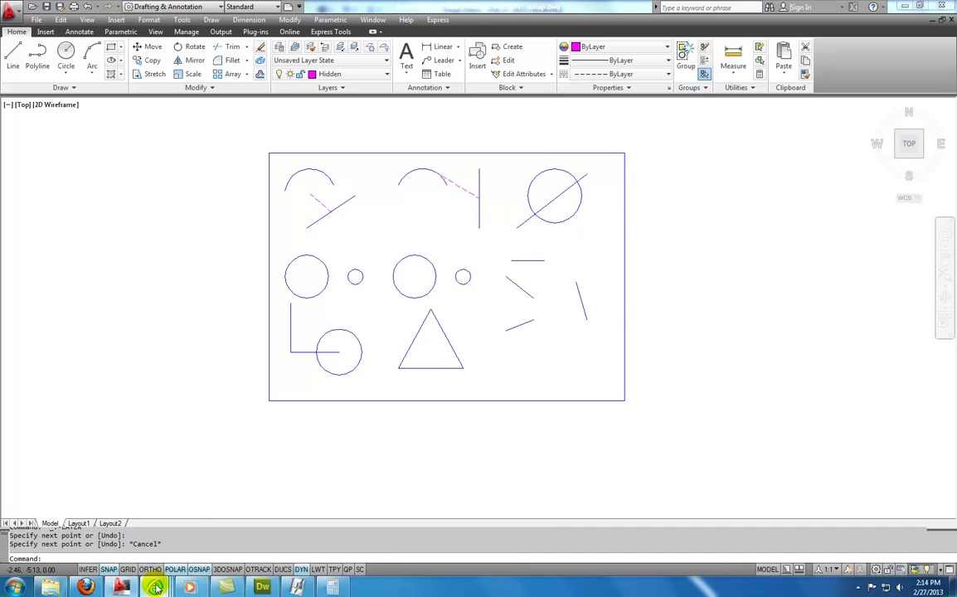
# - After checking the exercise drawing in the browser, draw connected lines from the diagonal's lower endpoint through the circle's left and top quadrants to its upper endpoint
pyautogui.moveTo(154, 586)
pyautogui.click(284, 539)
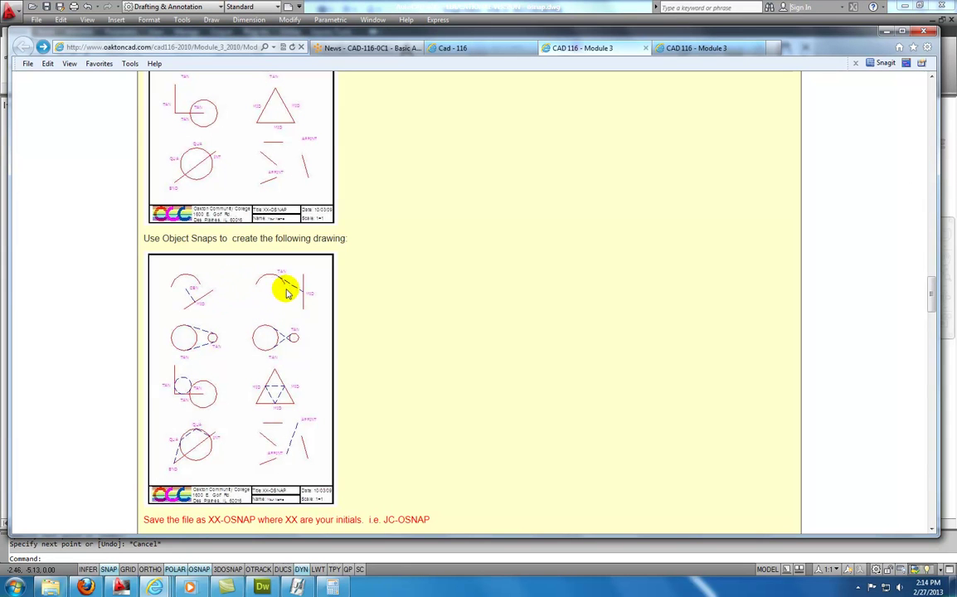
pyautogui.scroll(3, 265, 287)
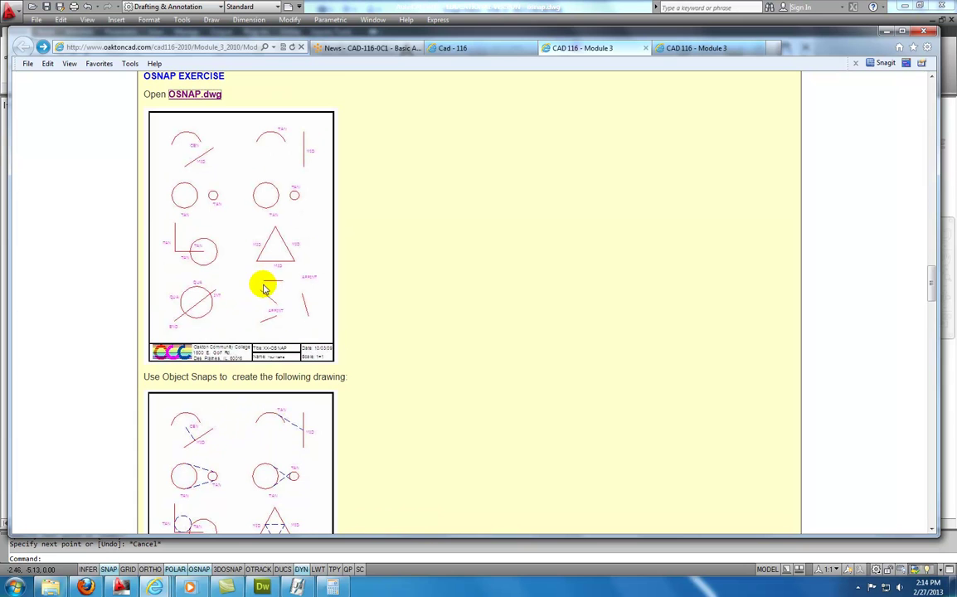
pyautogui.click(122, 587)
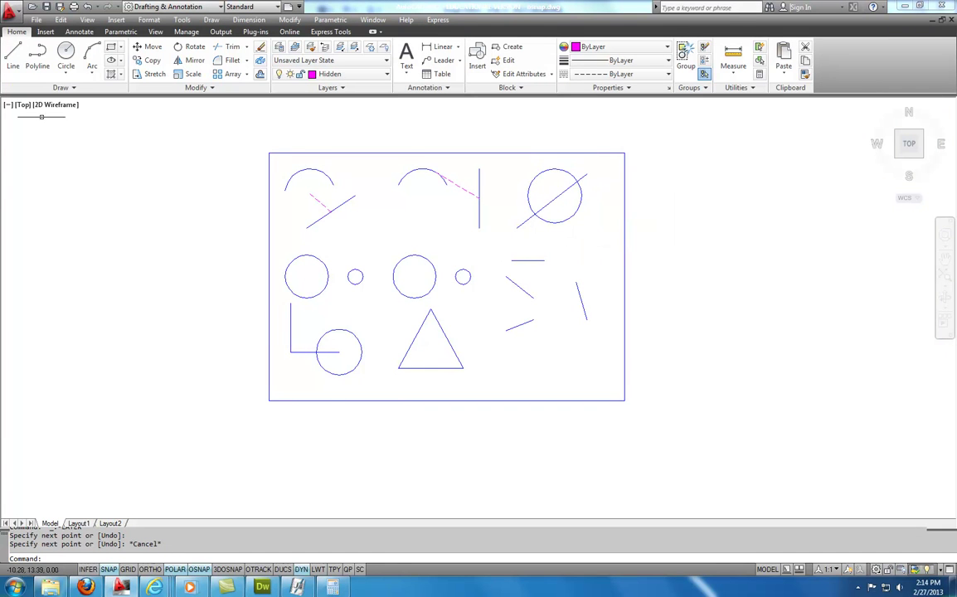
pyautogui.click(12, 56)
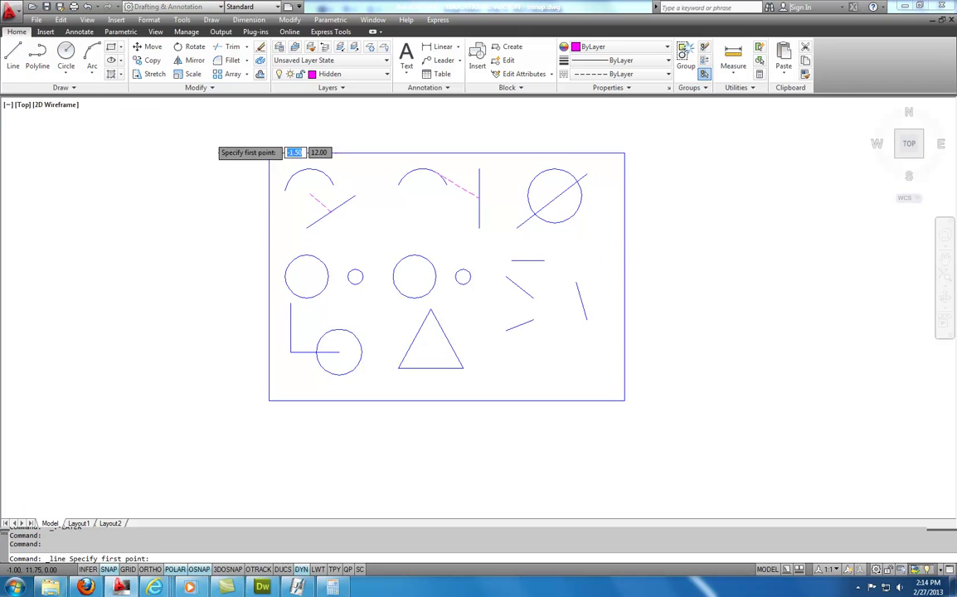
pyautogui.click(515, 227)
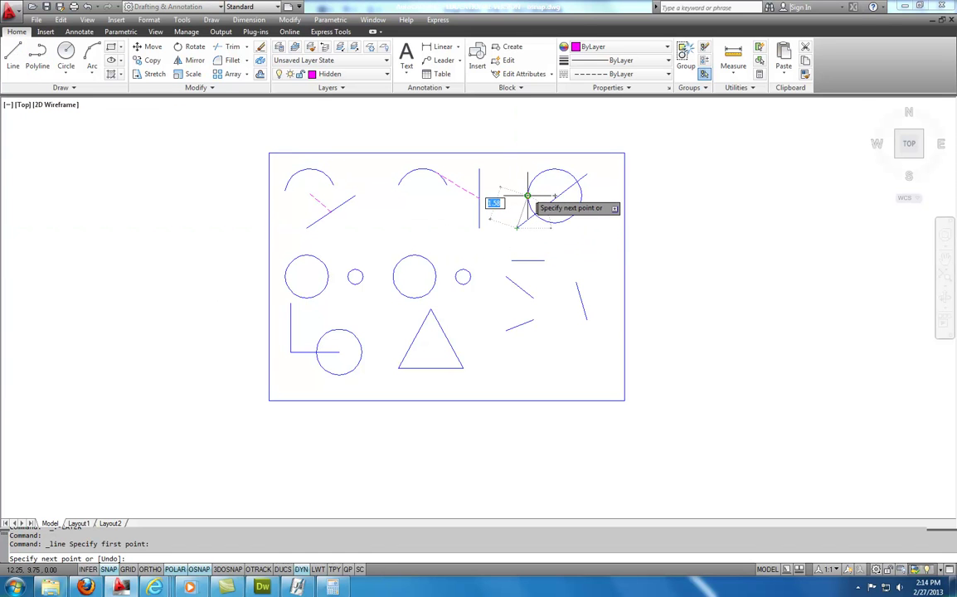
pyautogui.click(528, 196)
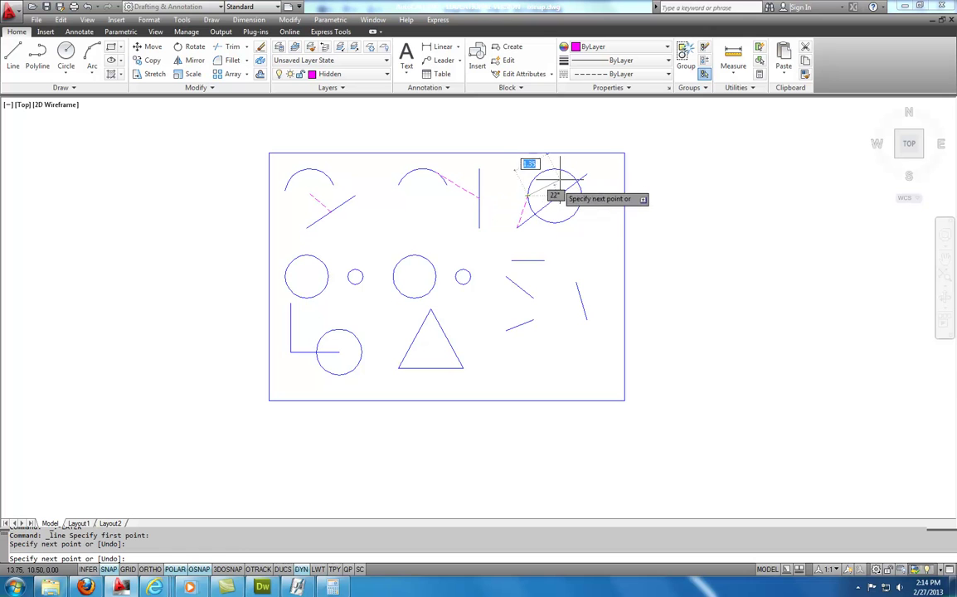
pyautogui.click(555, 169)
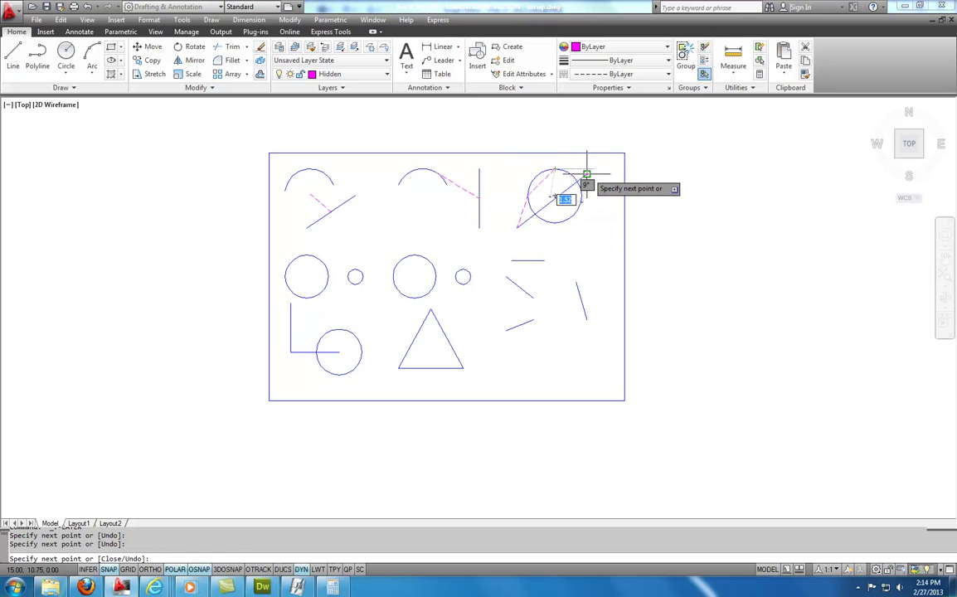
pyautogui.click(586, 175)
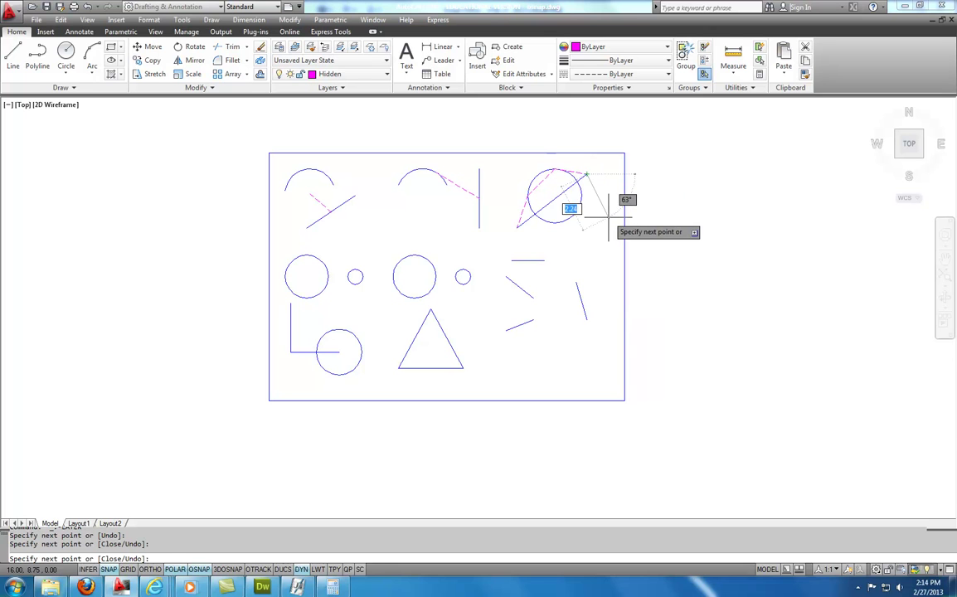
pyautogui.press('Escape')
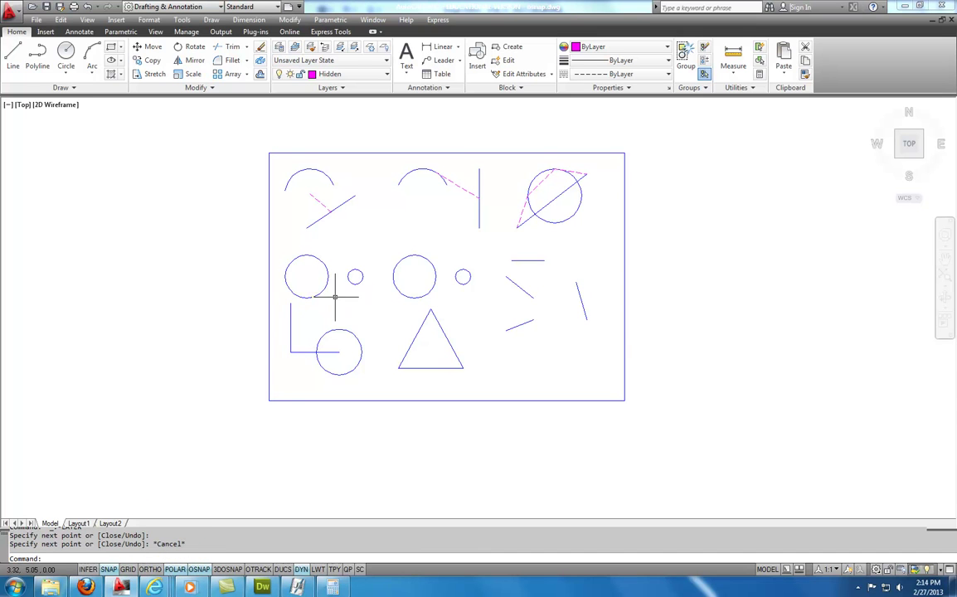
# - Draw a line tangent to the undersides of the large and small circles in the first circle pair
pyautogui.click(14, 57)
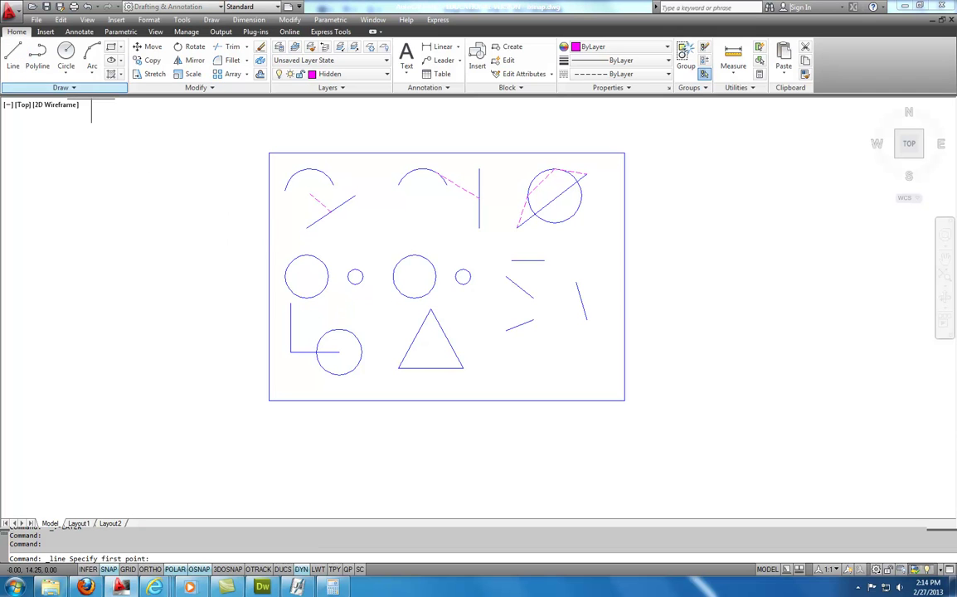
pyautogui.keyDown('shift'); pyautogui.rightClick(181, 229); pyautogui.keyUp('shift')
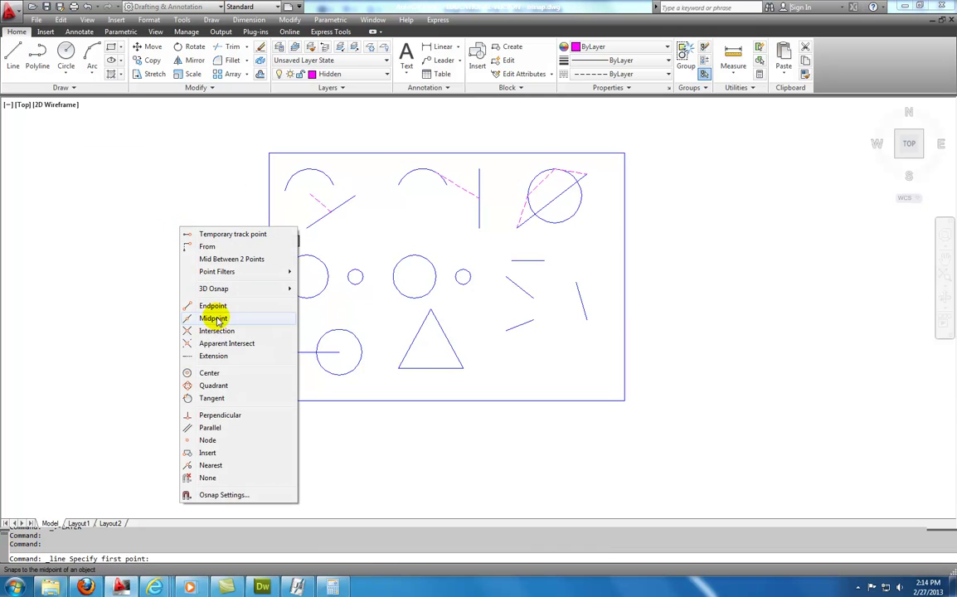
pyautogui.click(212, 398)
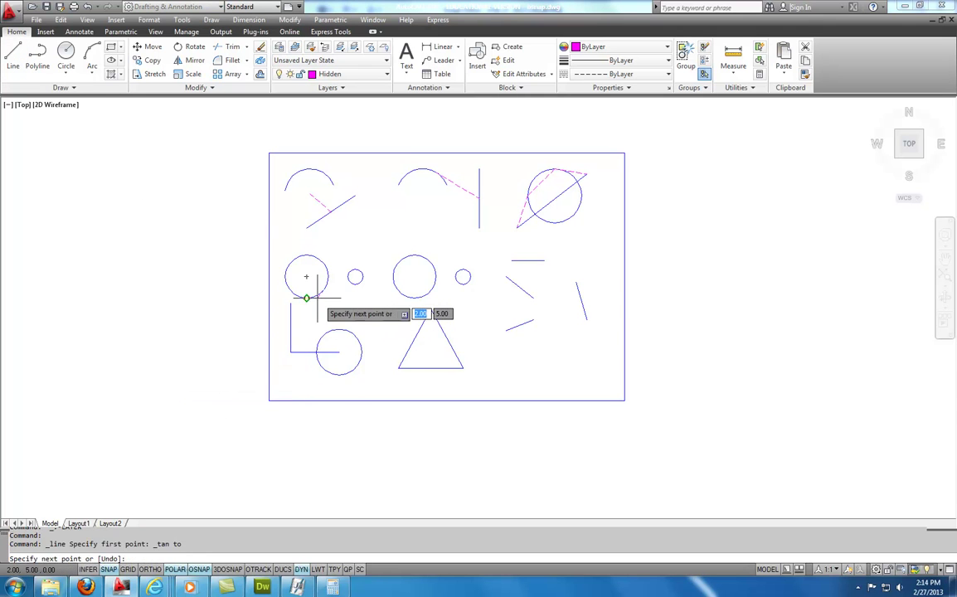
pyautogui.click(310, 295)
pyautogui.keyDown('shift'); pyautogui.rightClick(354, 284); pyautogui.keyUp('shift')
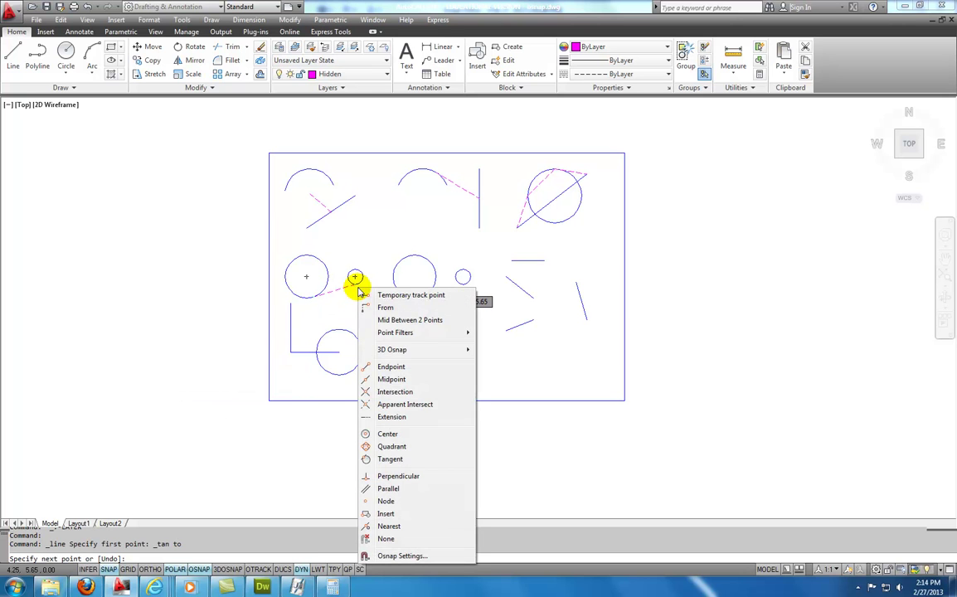
pyautogui.click(390, 461)
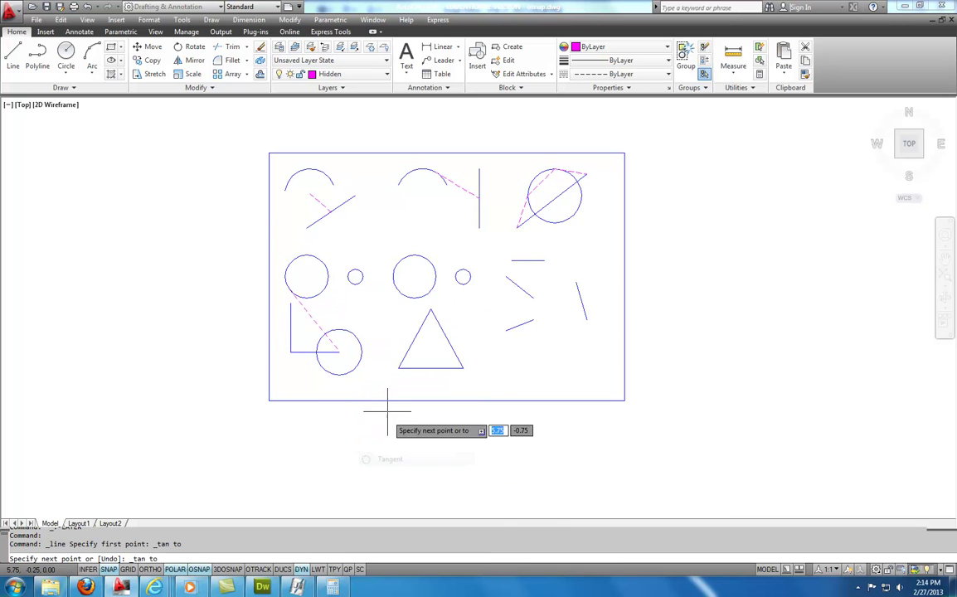
pyautogui.click(355, 282)
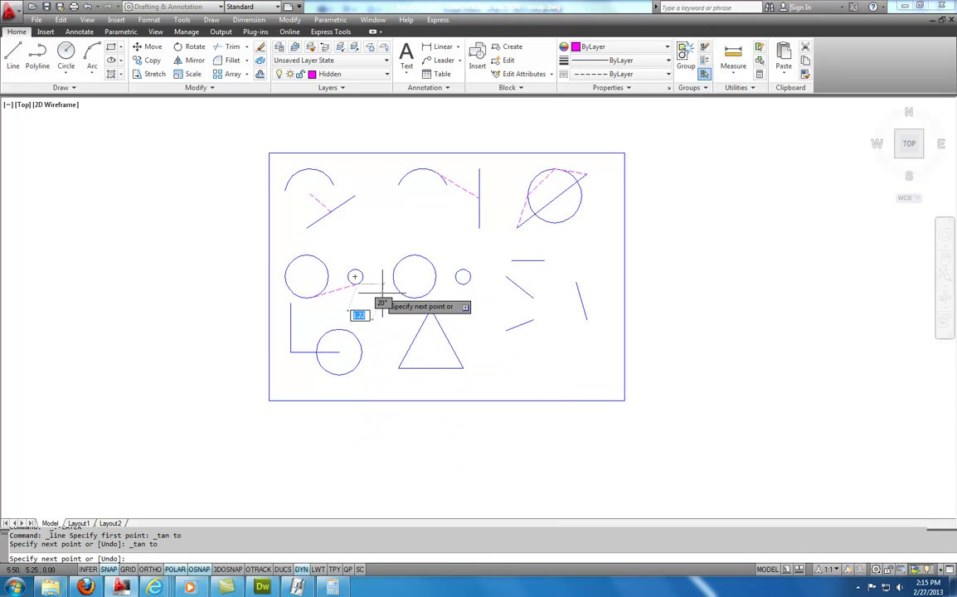
pyautogui.press('Escape')
# - Draw a line tangent to the tops of the large and small circles in the first circle pair
pyautogui.click(12, 57)
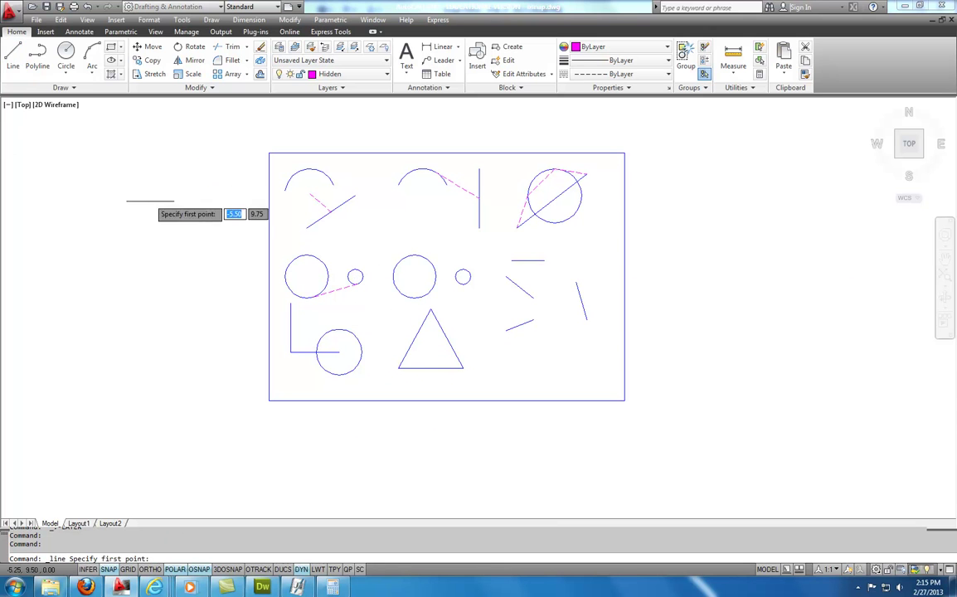
pyautogui.keyDown('shift'); pyautogui.rightClick(195, 263); pyautogui.keyUp('shift')
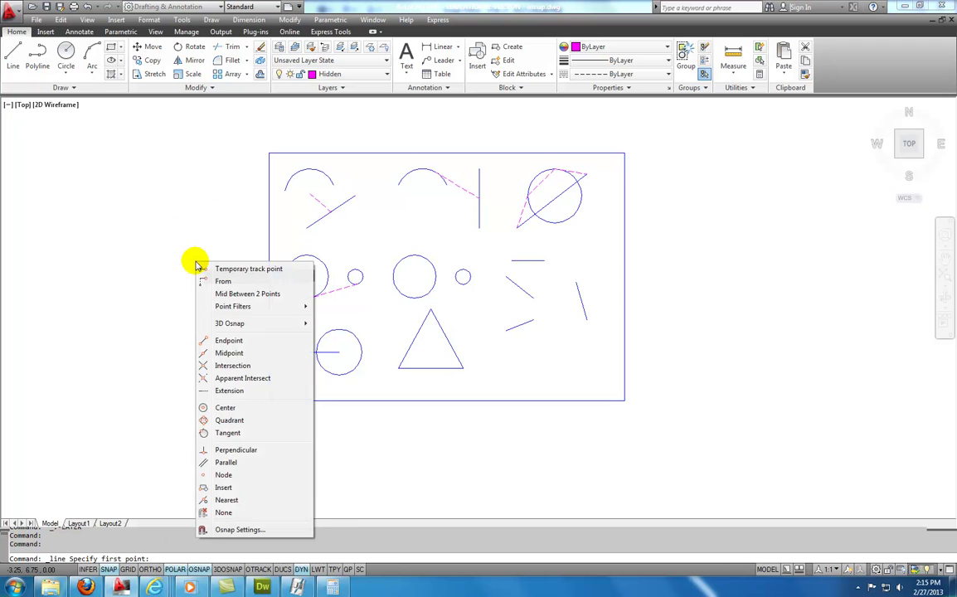
pyautogui.click(243, 432)
pyautogui.click(294, 260)
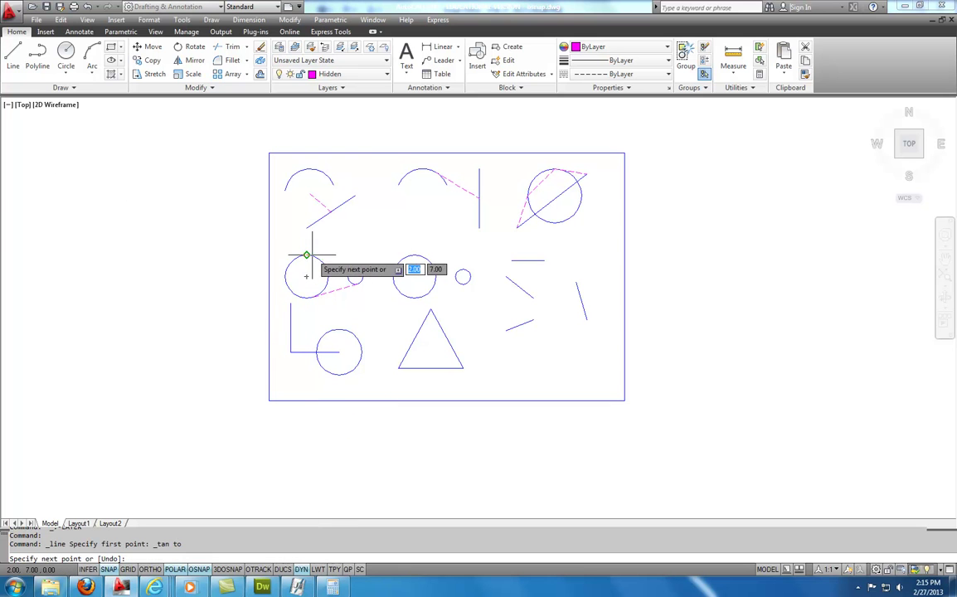
pyautogui.keyDown('shift'); pyautogui.rightClick(365, 274); pyautogui.keyUp('shift')
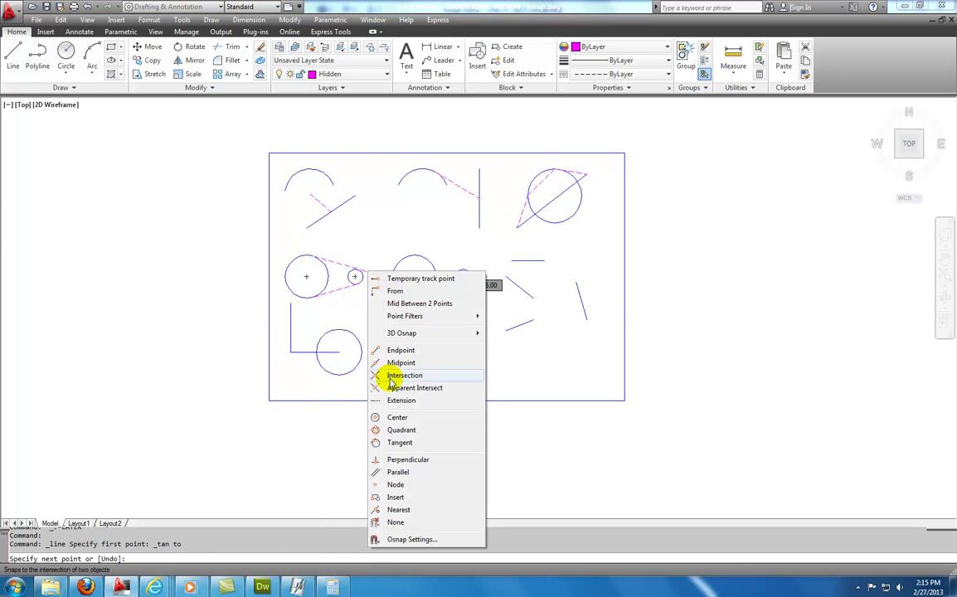
pyautogui.click(398, 442)
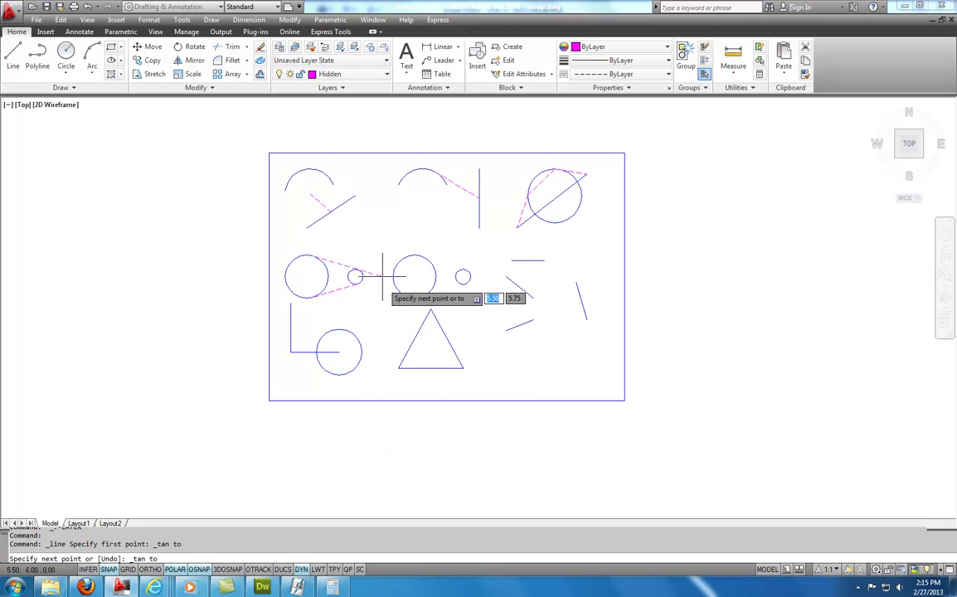
pyautogui.click(355, 269)
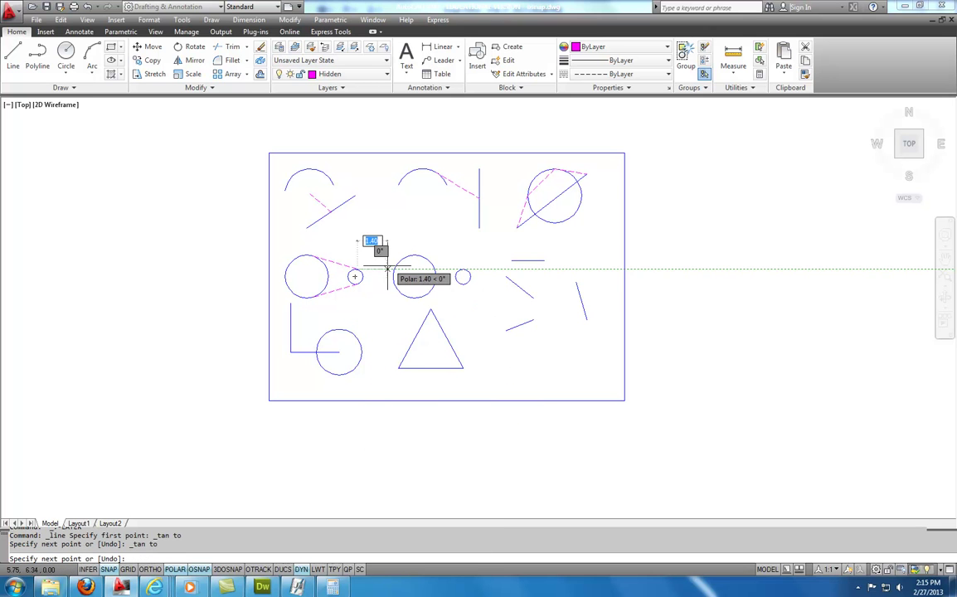
pyautogui.press('Escape')
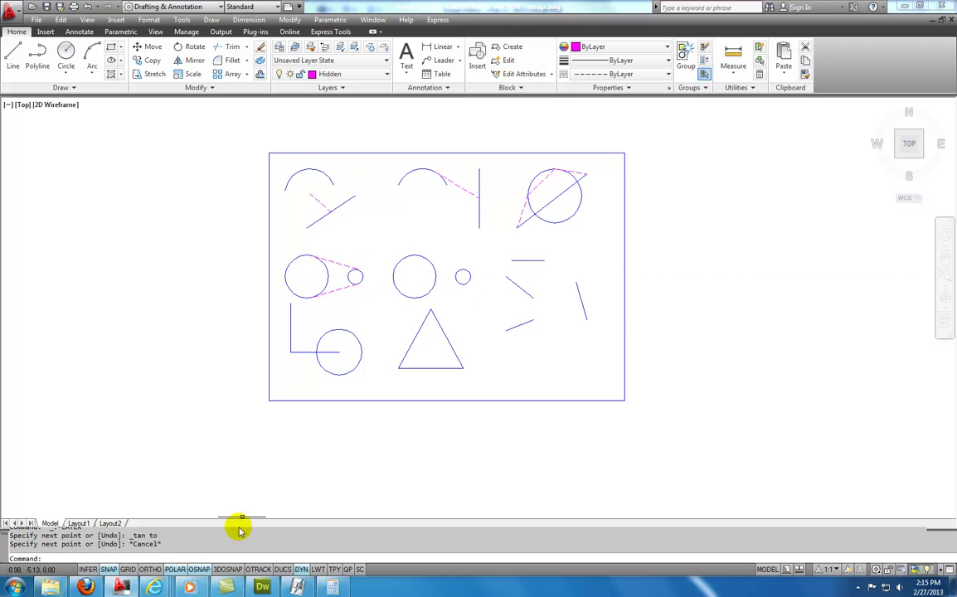
# - Clear all running object snap modes and enable only Tangent
pyautogui.rightClick(196, 569)
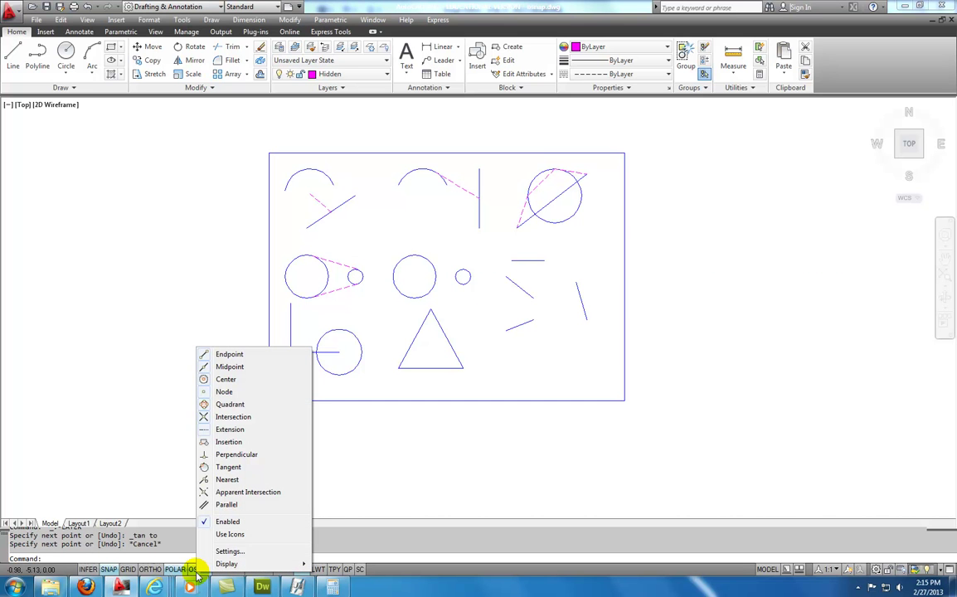
pyautogui.click(225, 550)
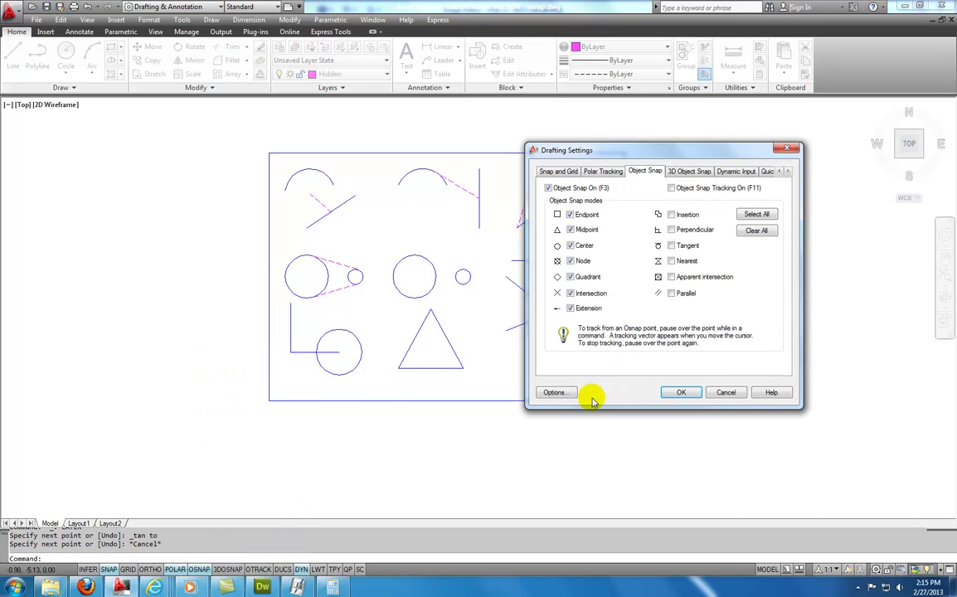
pyautogui.click(756, 230)
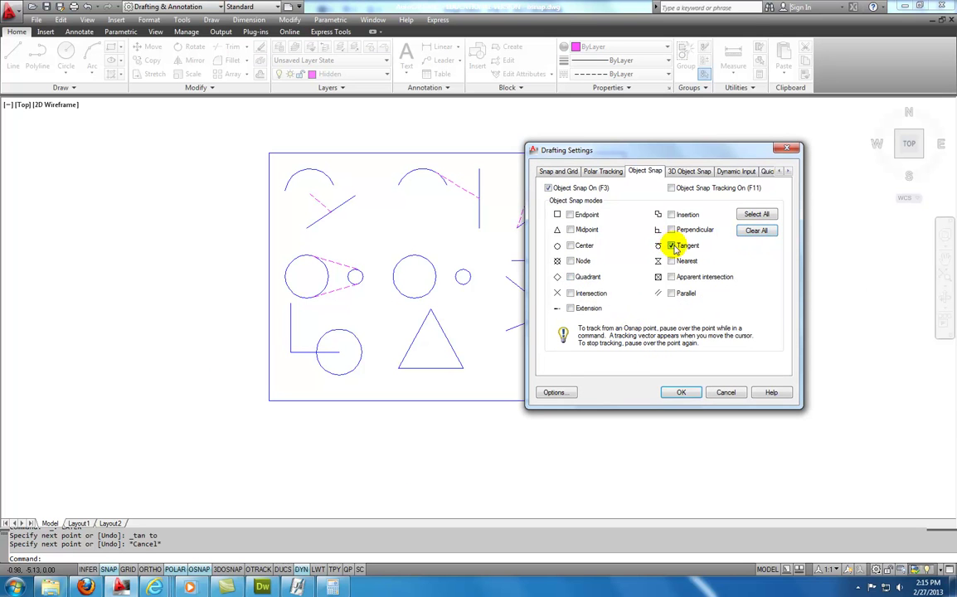
pyautogui.click(681, 393)
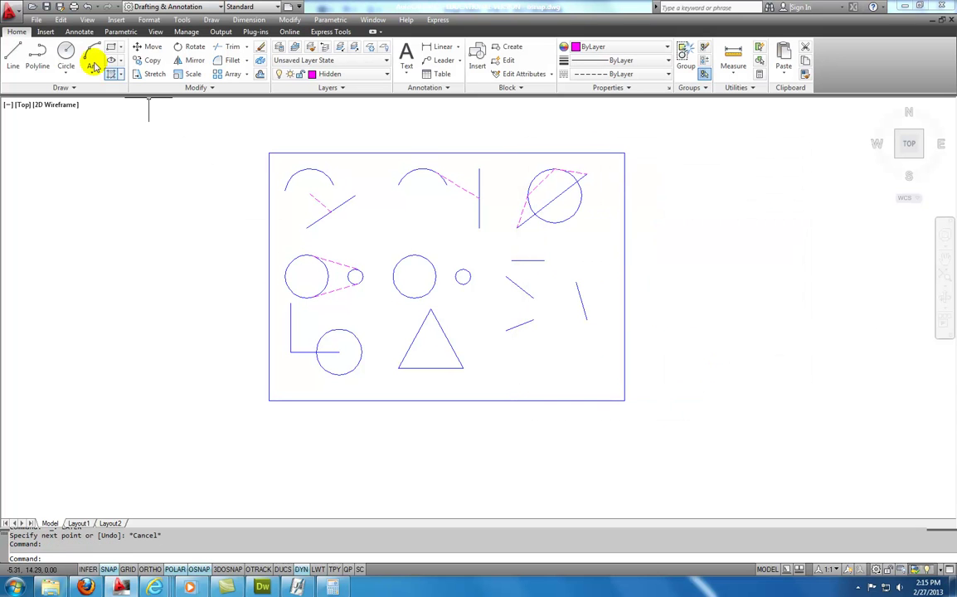
# - In the second circle pair, draw a tangent line from the large circle's underside to the small circle's upper side
pyautogui.click(21, 56)
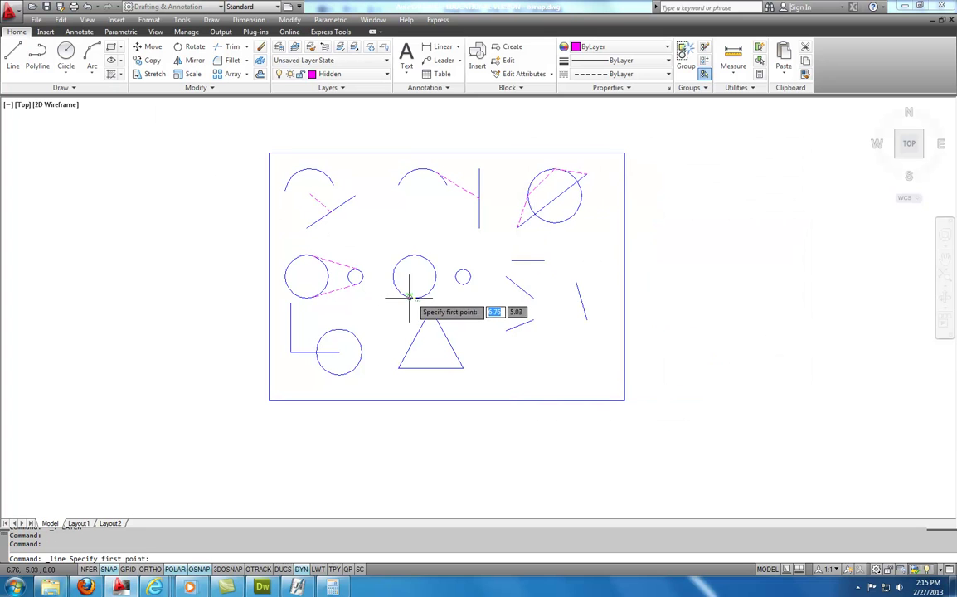
pyautogui.click(453, 272)
pyautogui.click(459, 274)
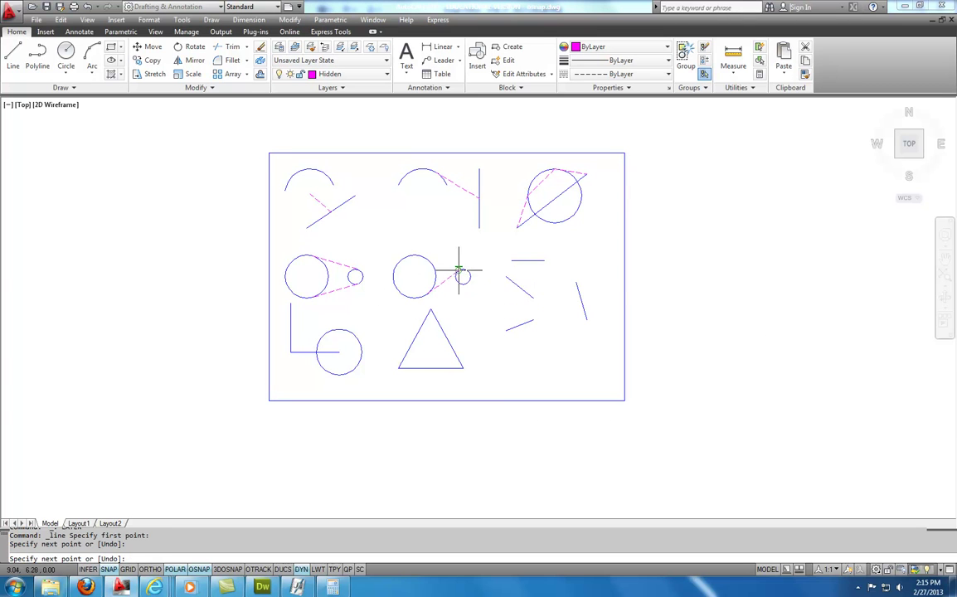
pyautogui.rightClick(472, 250)
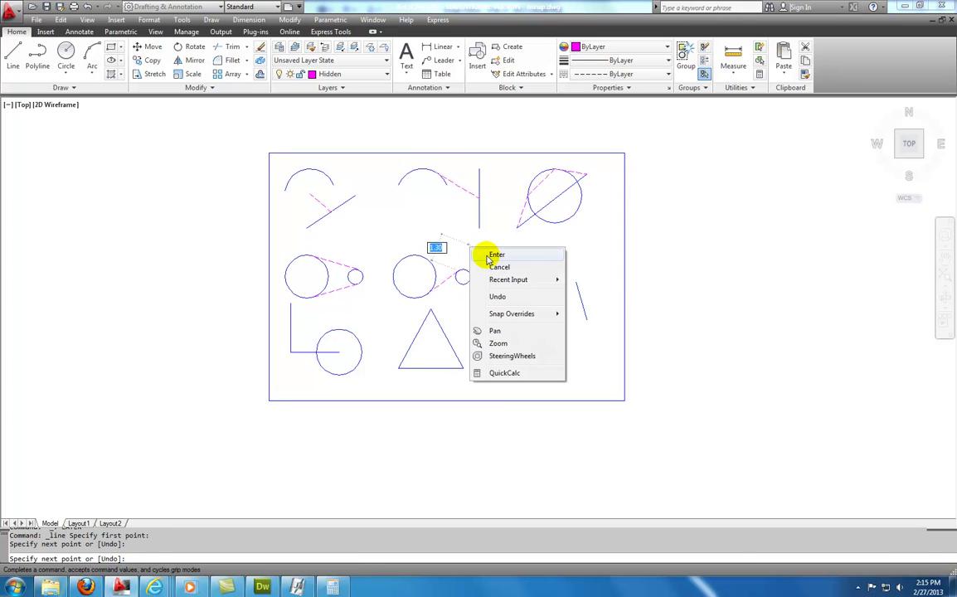
pyautogui.click(495, 254)
# - Draw the crossing tangent line from the small circle's underside to the large circle's upper side in the second pair
pyautogui.rightClick(495, 255)
pyautogui.click(519, 267)
pyautogui.click(461, 274)
pyautogui.click(424, 254)
pyautogui.press('Escape')
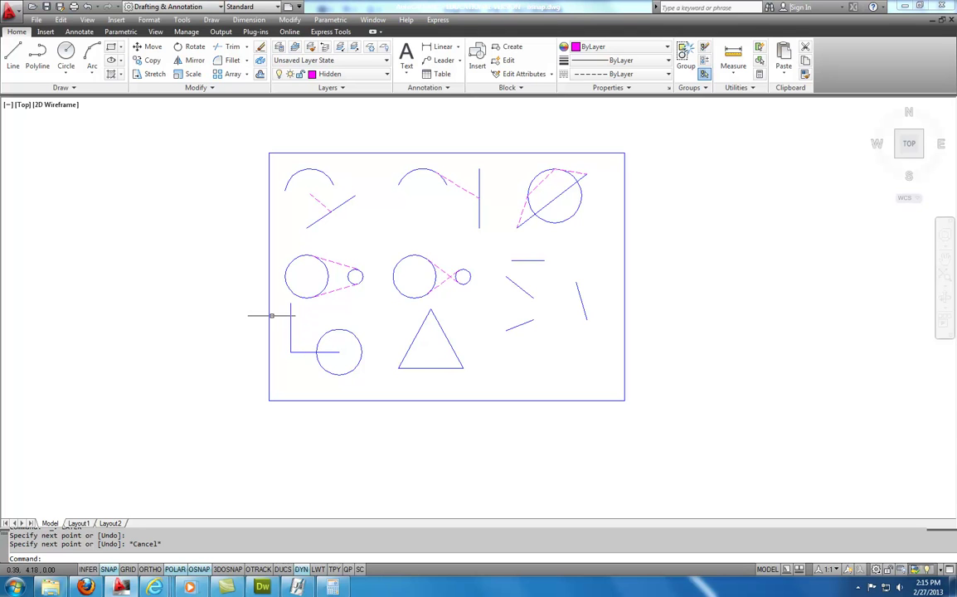
# - Draw a 3-point circle tangent to the vertical line, the horizontal line and the adjacent circle in the L-shaped figure
pyautogui.click(67, 74)
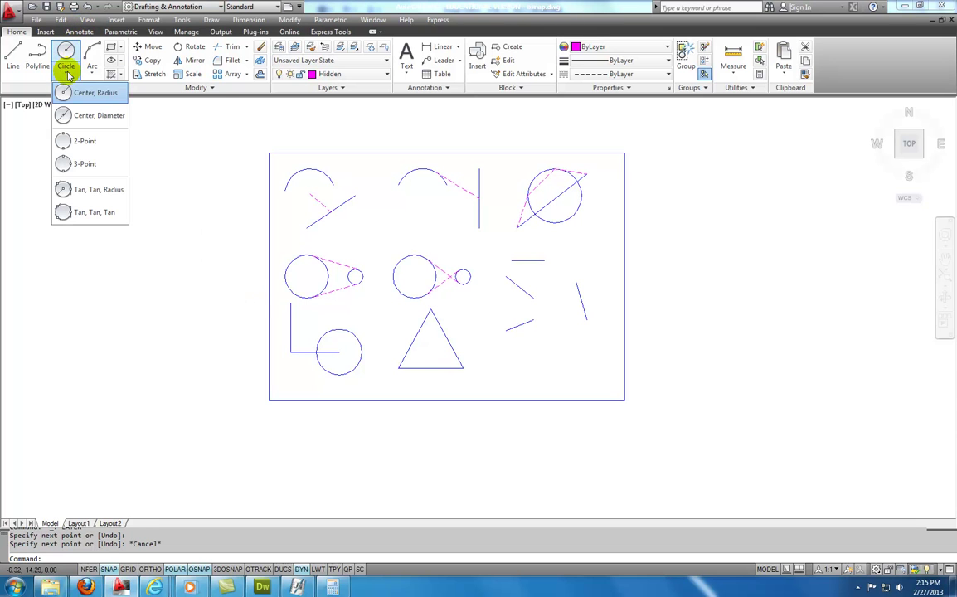
pyautogui.click(80, 164)
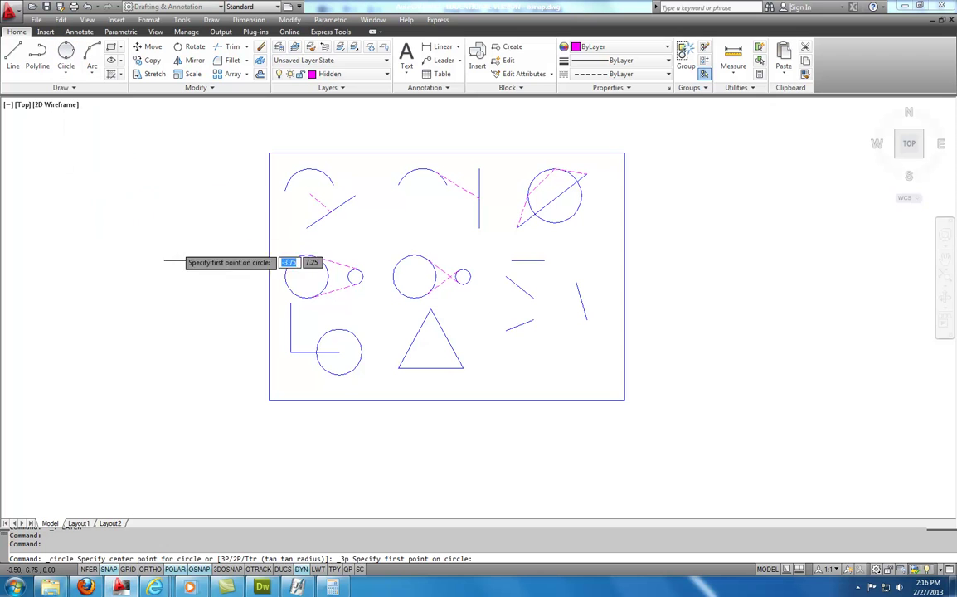
pyautogui.click(291, 335)
pyautogui.click(301, 352)
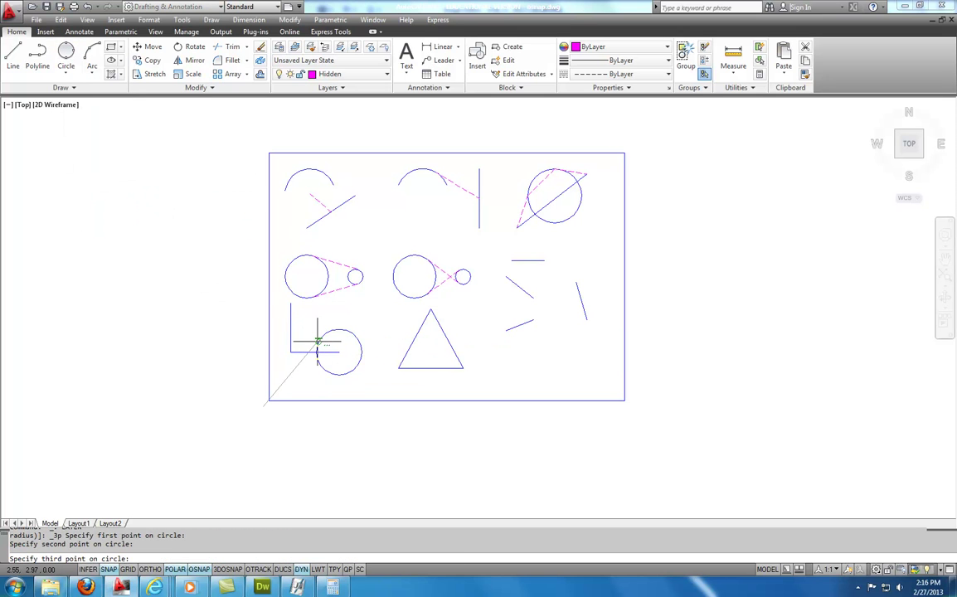
pyautogui.click(316, 342)
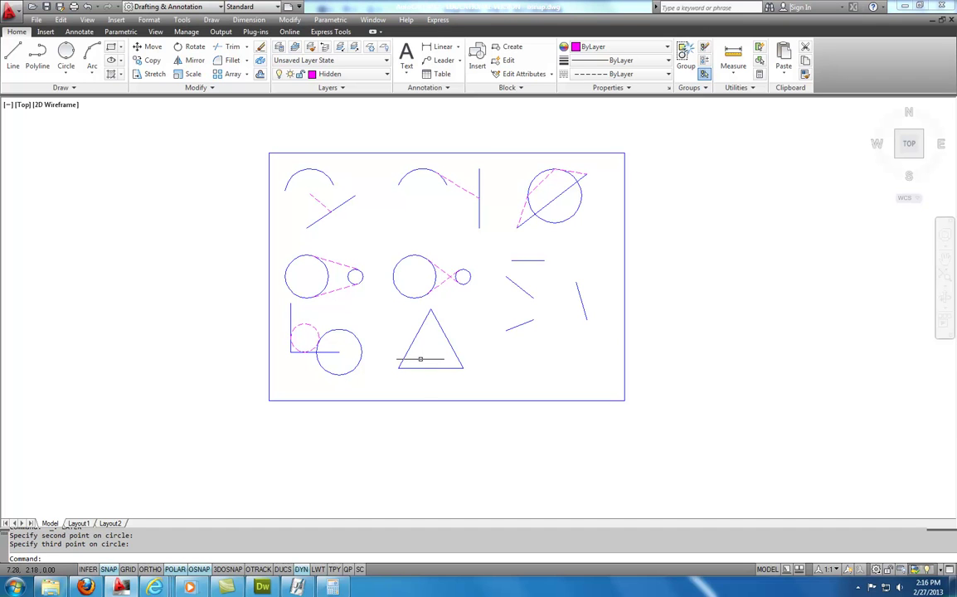
# - Enable the Midpoint object snap and draw an inner triangle connecting the midpoints of the triangle's three sides
pyautogui.rightClick(194, 569)
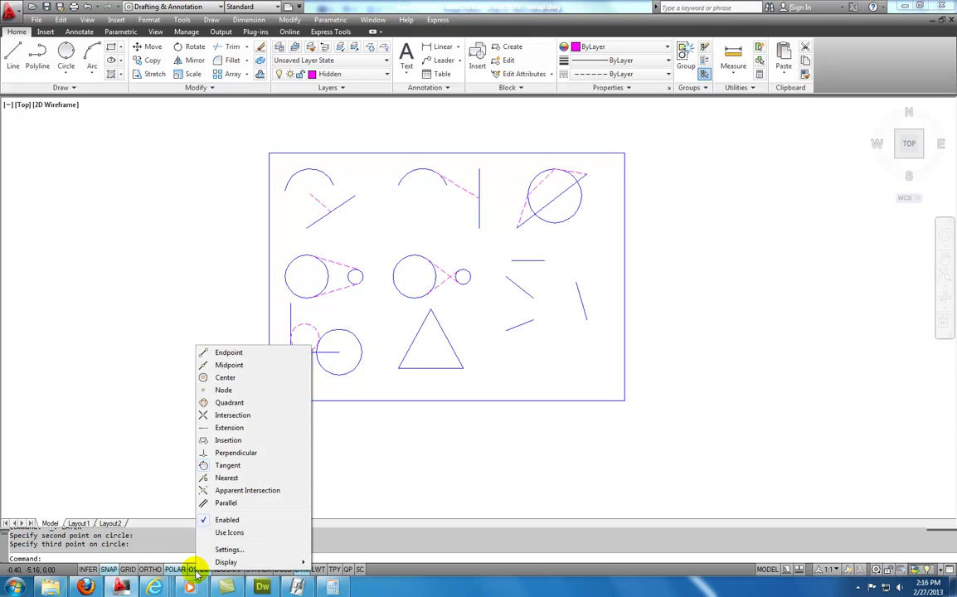
pyautogui.click(204, 367)
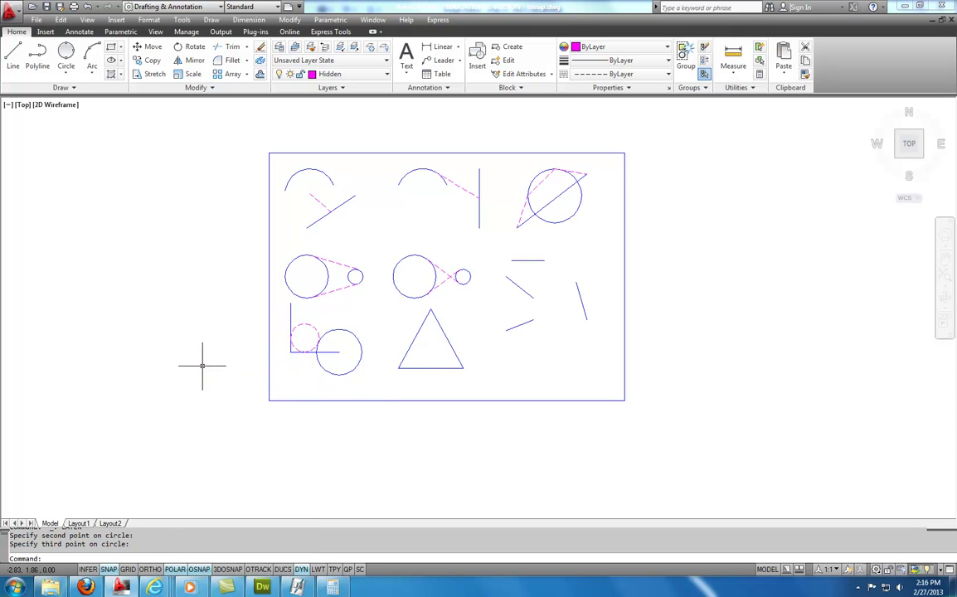
pyautogui.click(13, 57)
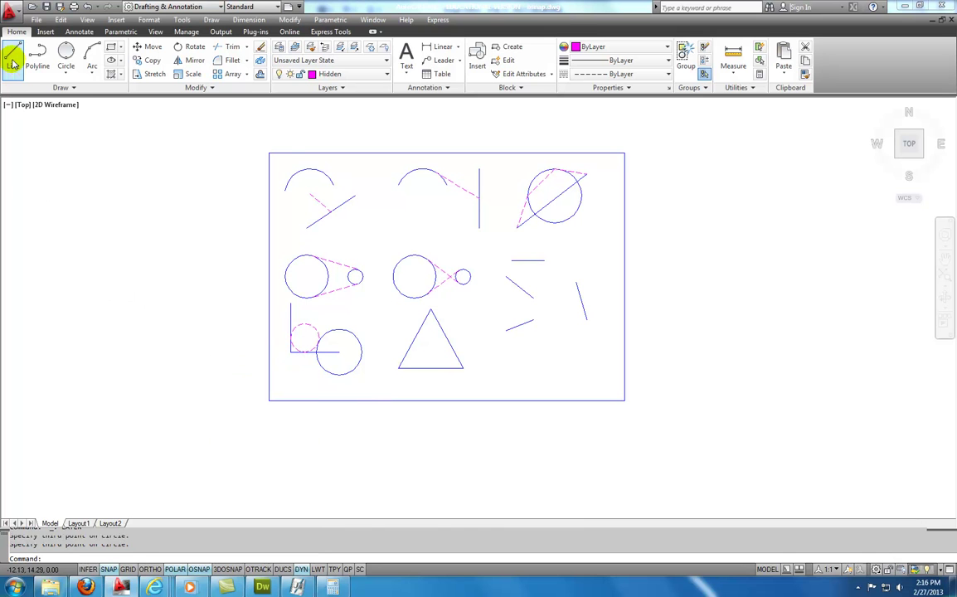
pyautogui.click(430, 313)
pyautogui.click(430, 364)
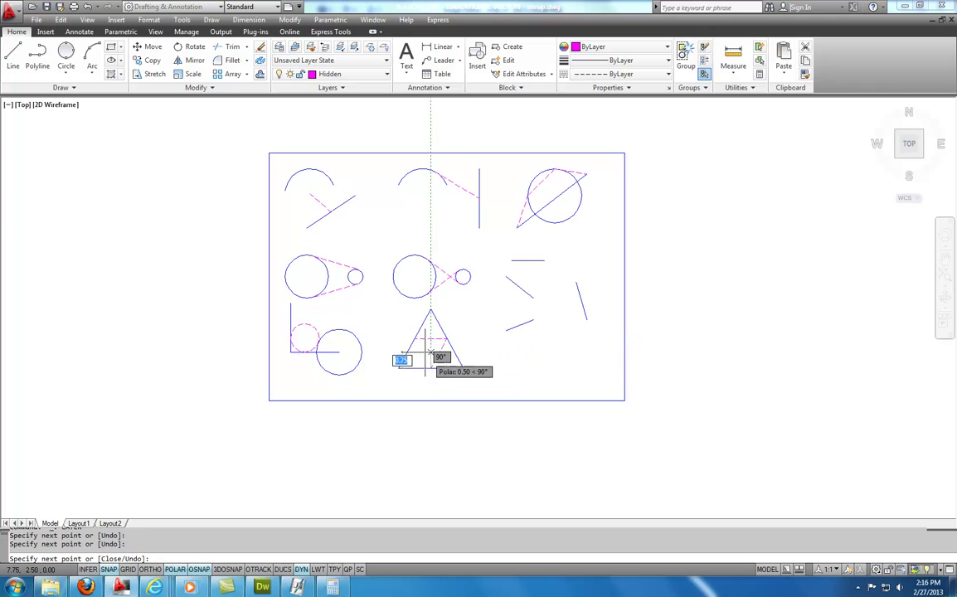
pyautogui.press('Escape')
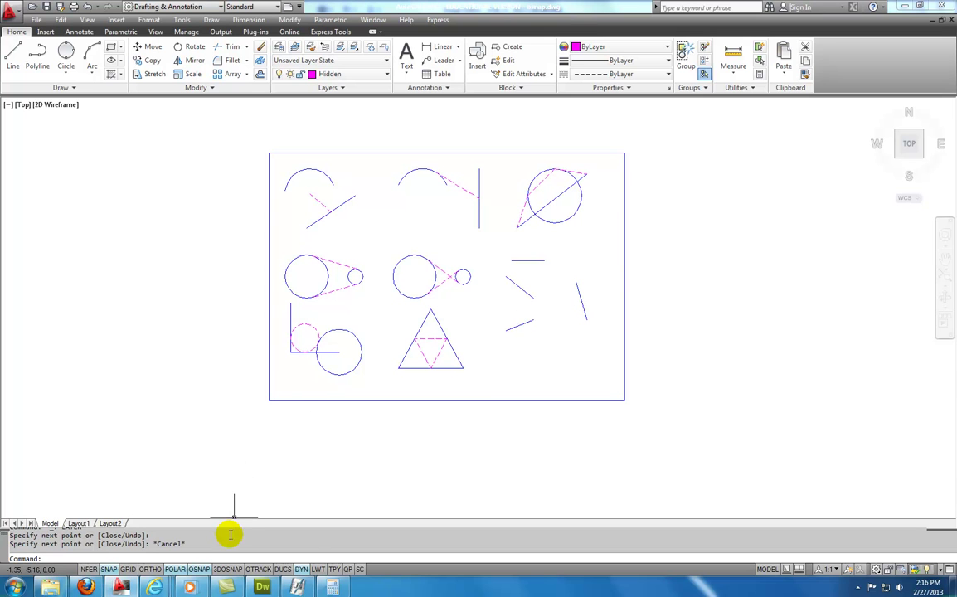
# - Add Extension, Intersection and Apparent intersection to the running object snap modes
pyautogui.rightClick(199, 570)
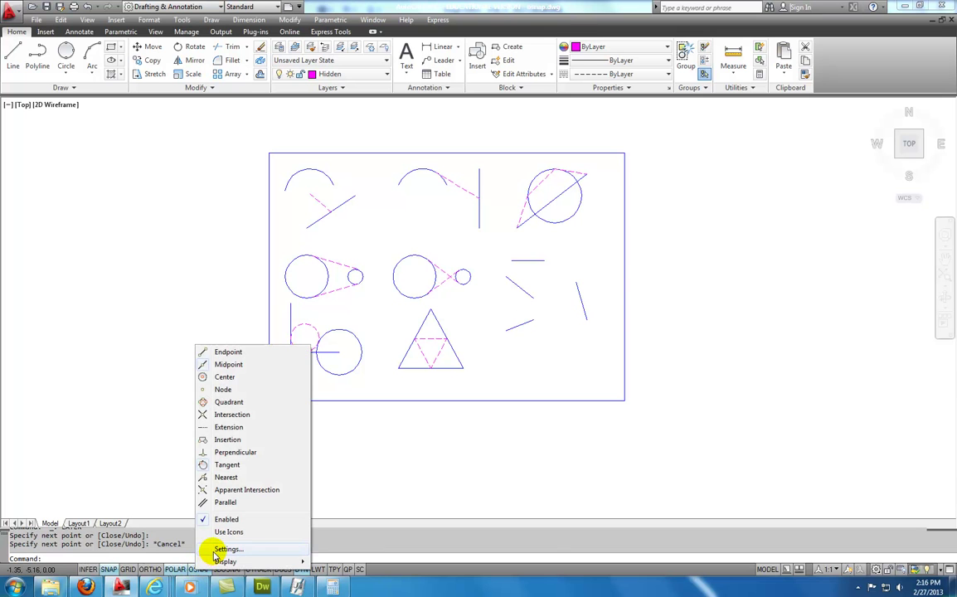
pyautogui.click(218, 549)
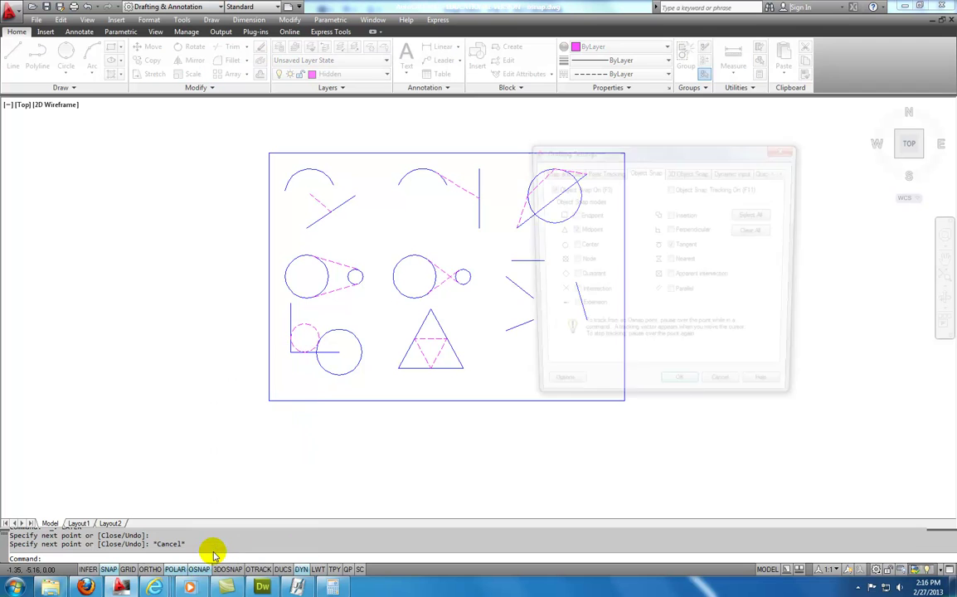
pyautogui.click(570, 309)
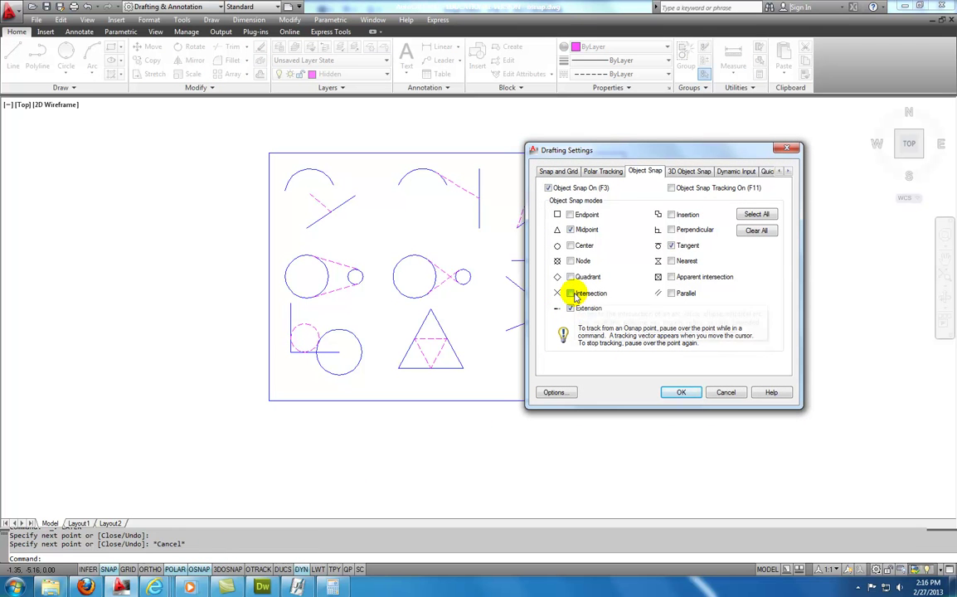
pyautogui.click(570, 294)
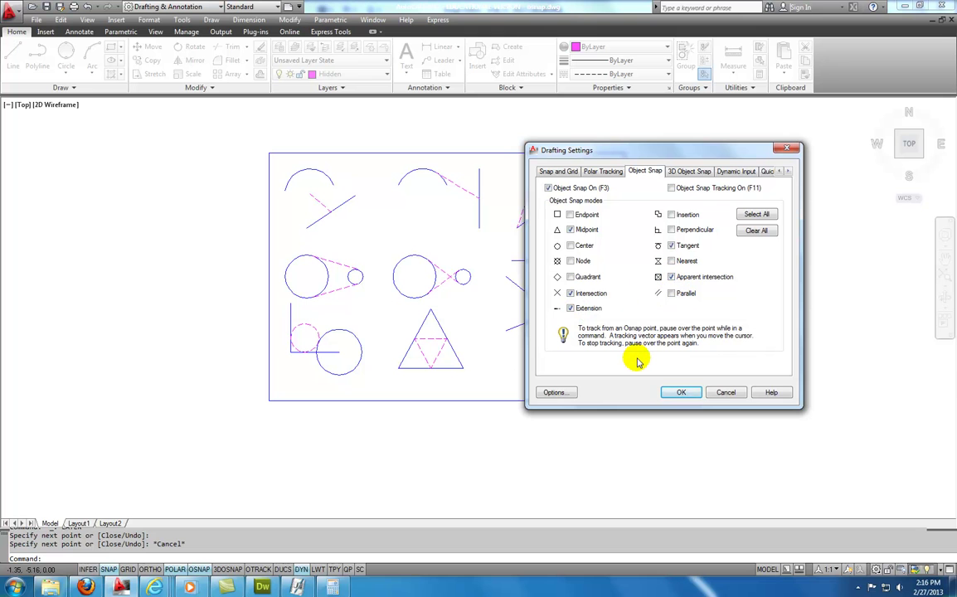
pyautogui.click(676, 392)
# - Draw a line from the apparent intersection of the two short diagonals to that of the short horizontal line and the steep line beside them
pyautogui.click(13, 58)
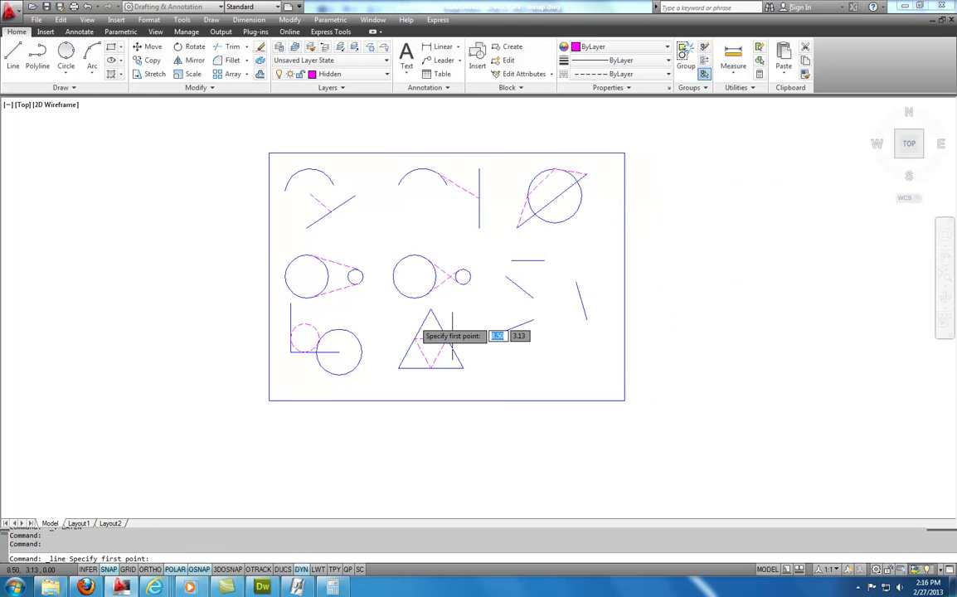
pyautogui.click(551, 312)
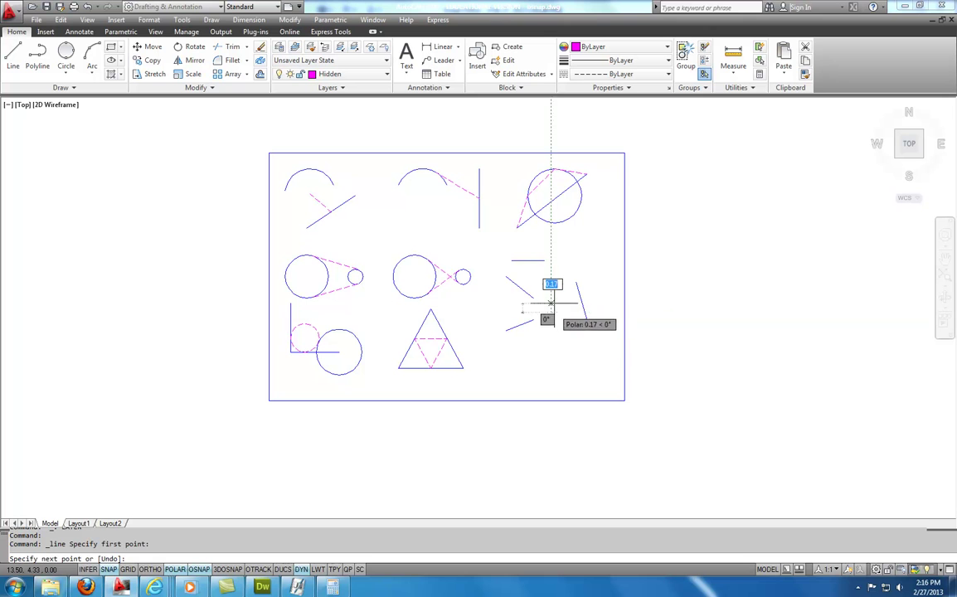
pyautogui.click(570, 261)
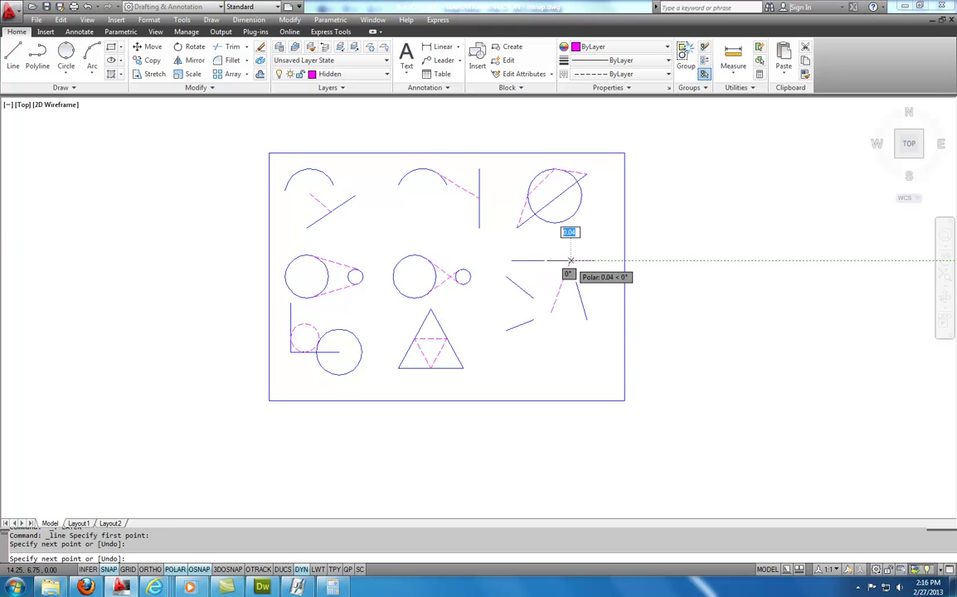
pyautogui.press('Escape')
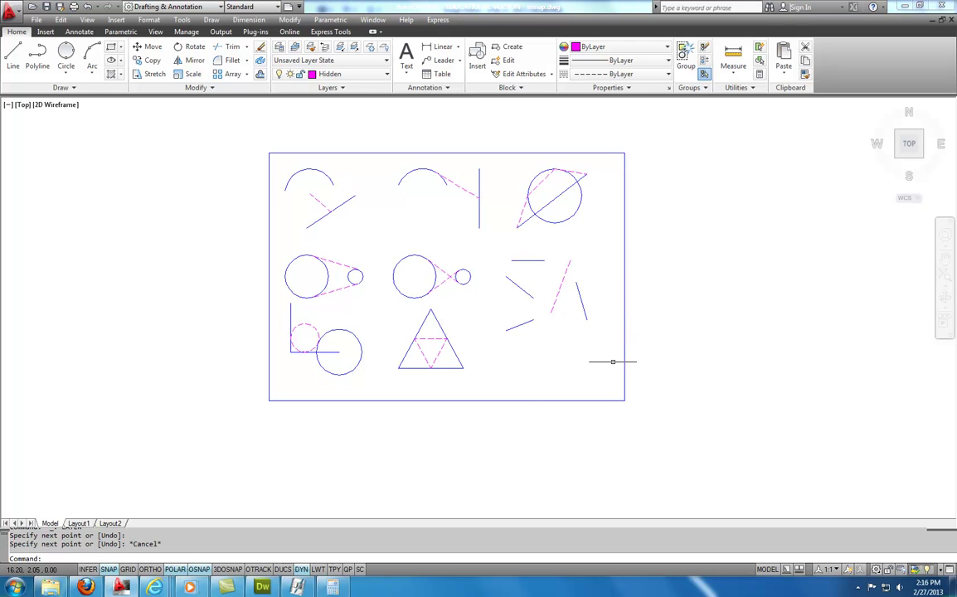
# - Switch to the Module 3 course page in Internet Explorer and find the OSNAP exercise figure and its file-saving instructions
pyautogui.moveTo(154, 589)
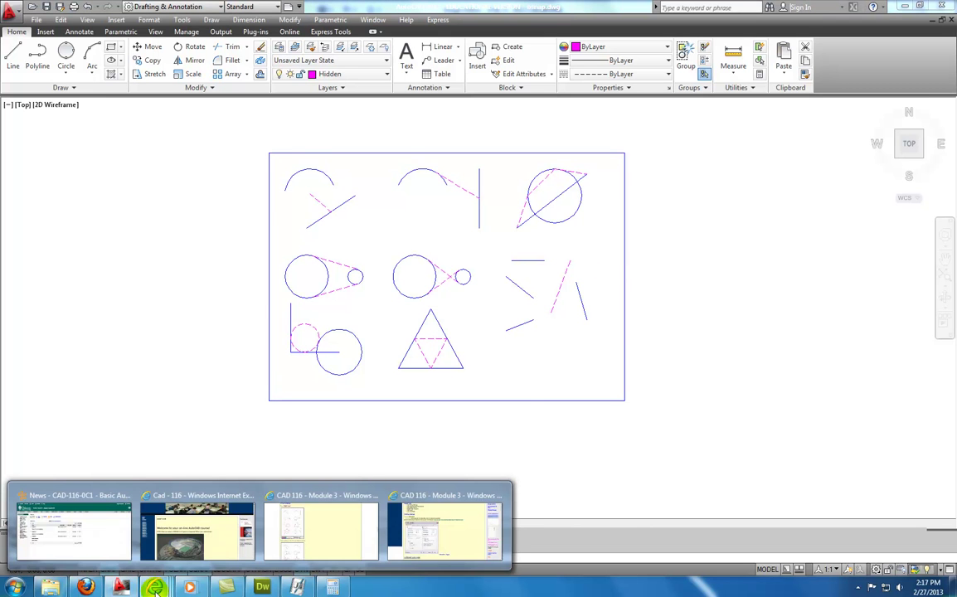
pyautogui.click(420, 541)
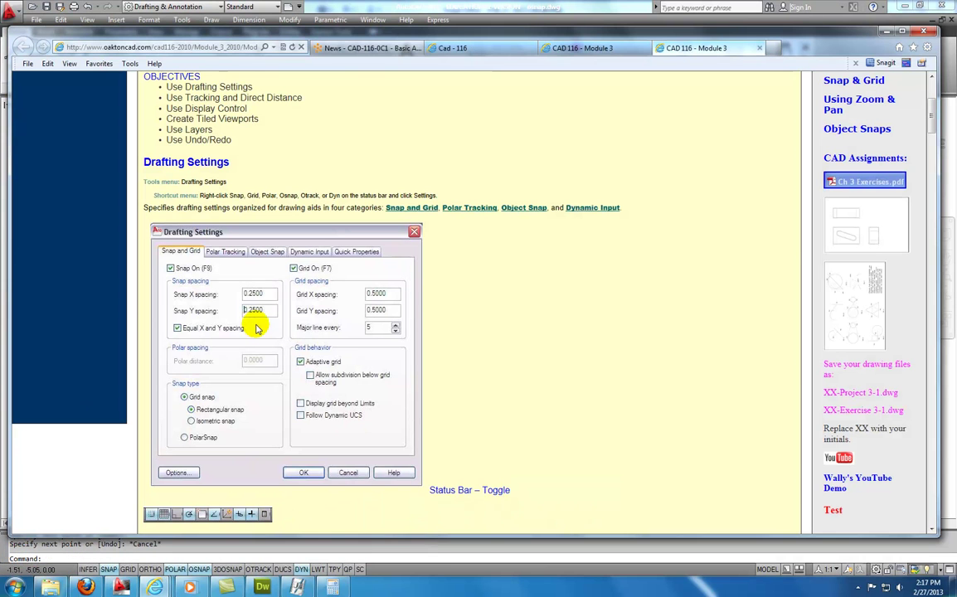
pyautogui.scroll(-5, 255, 329)
pyautogui.scroll(5, 279, 363)
pyautogui.scroll(2, 279, 363)
pyautogui.scroll(-15, 278, 363)
pyautogui.scroll(-15, 279, 363)
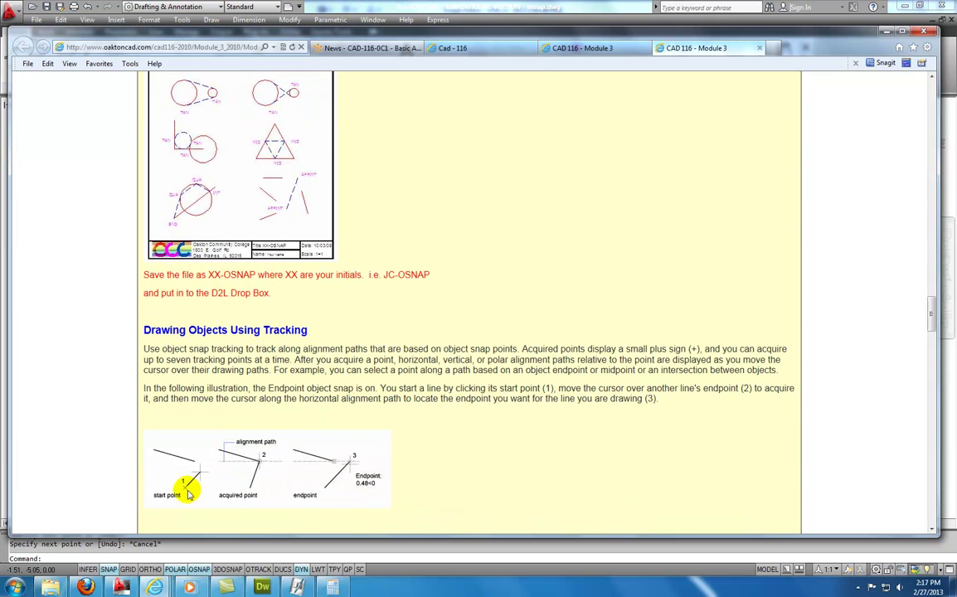
# - Switch back to AutoCAD and save the drawing to the Desktop under the new file name JC-osnap
pyautogui.click(122, 586)
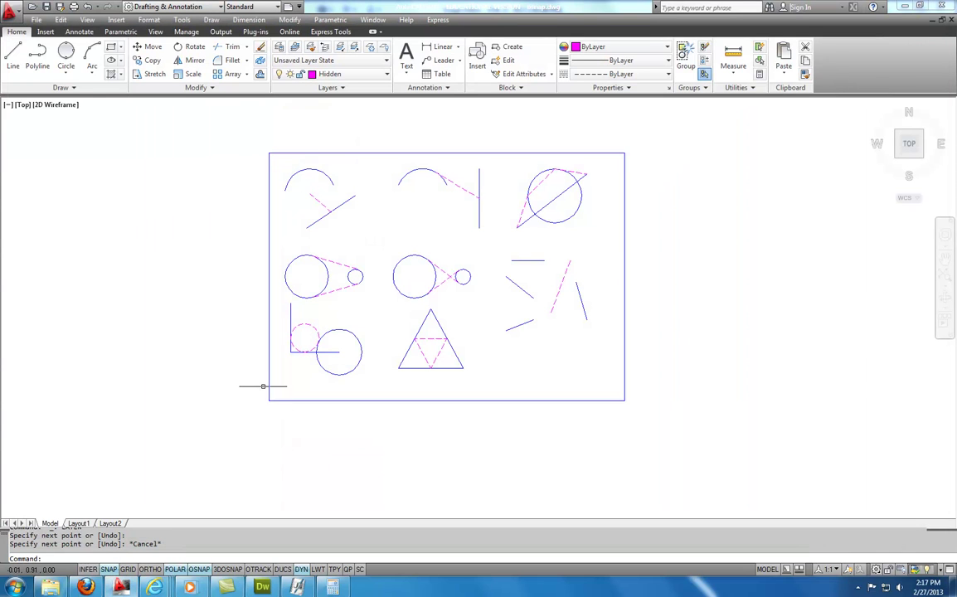
pyautogui.click(36, 20)
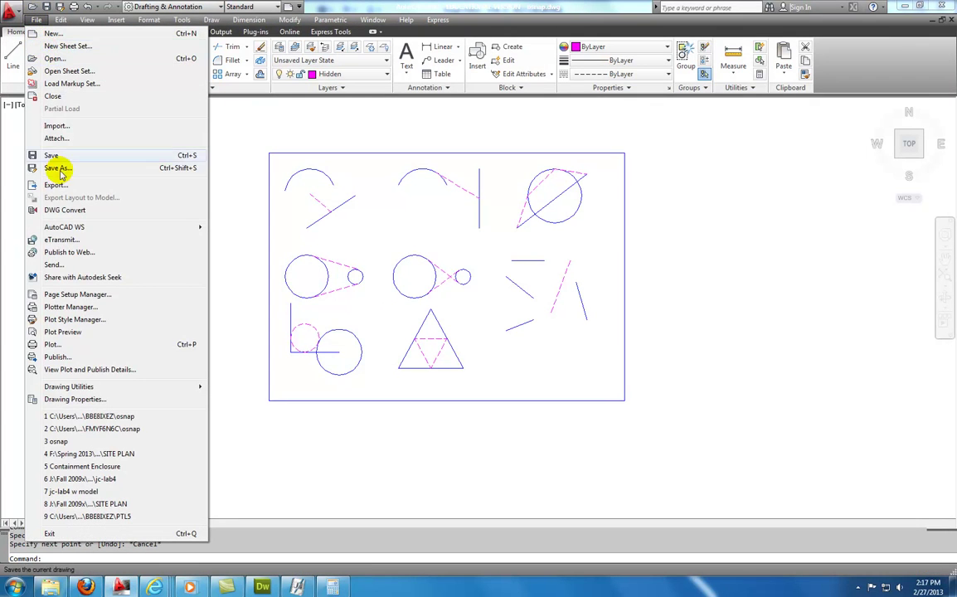
pyautogui.click(62, 168)
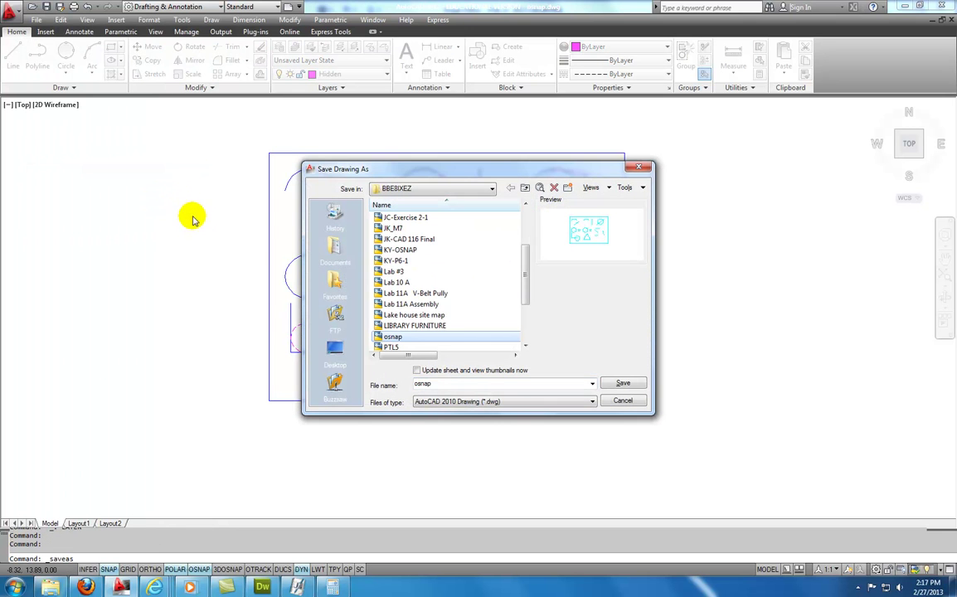
pyautogui.click(334, 348)
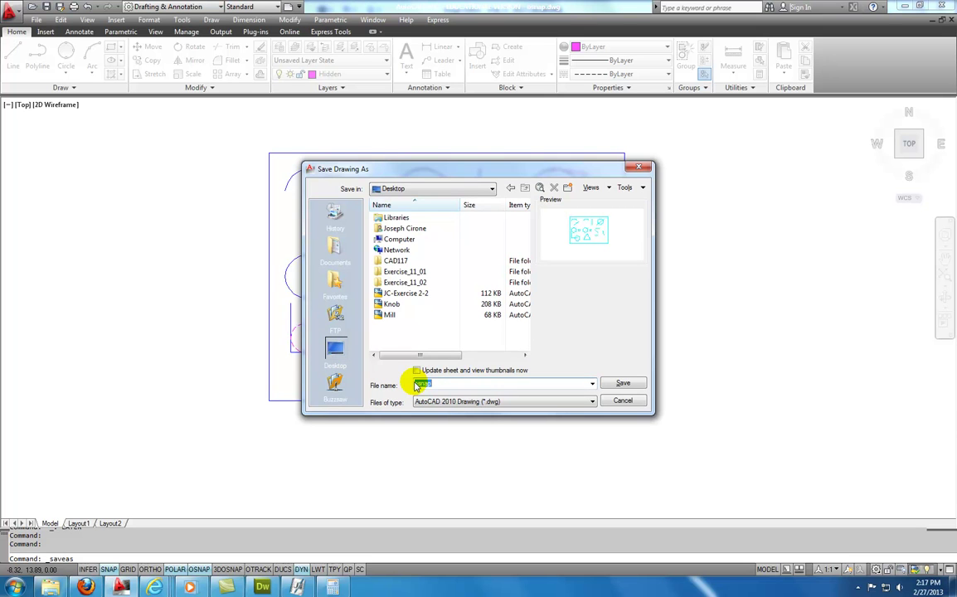
pyautogui.click(448, 382)
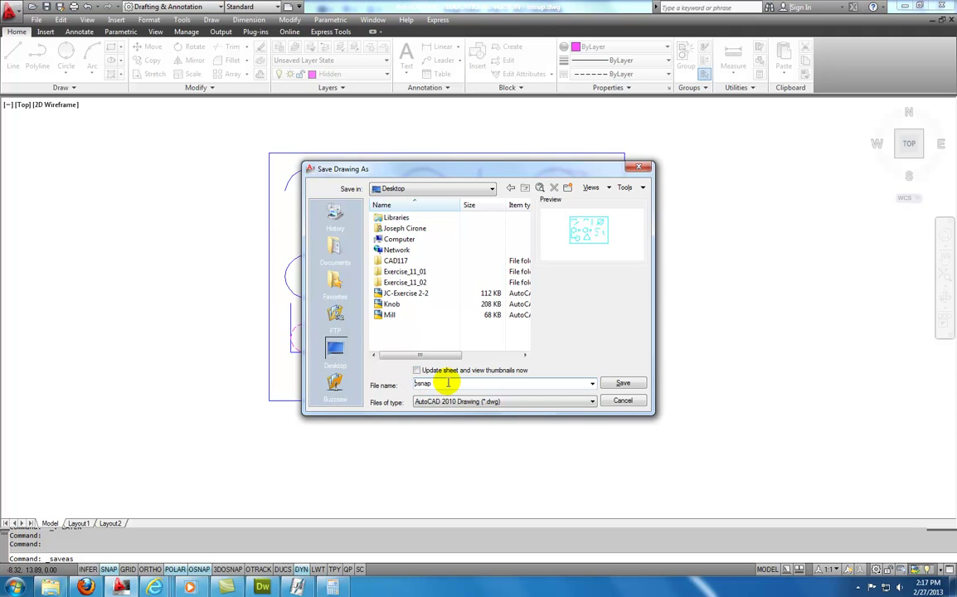
pyautogui.press('Home')
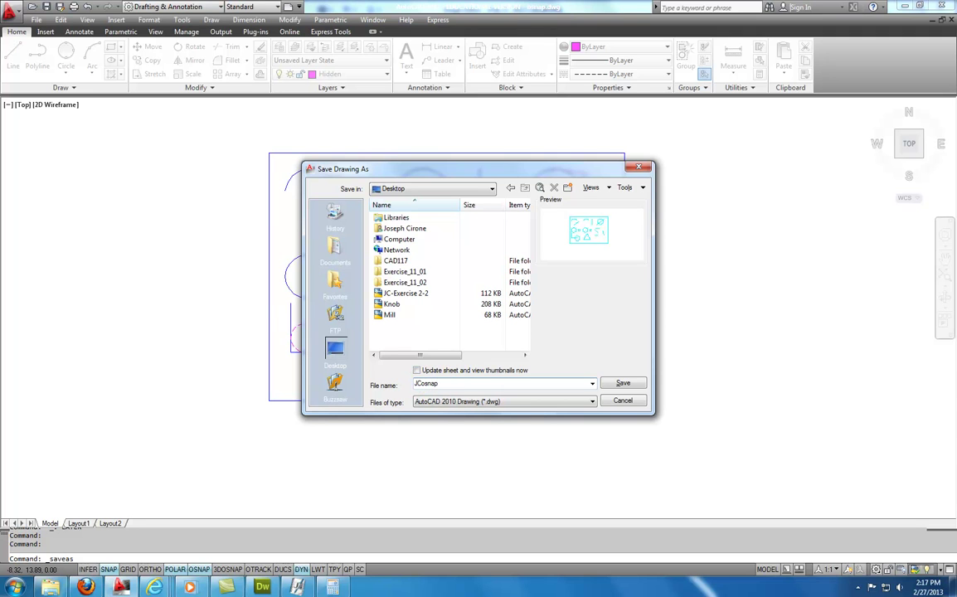
pyautogui.write('JC-')
pyautogui.click(622, 382)
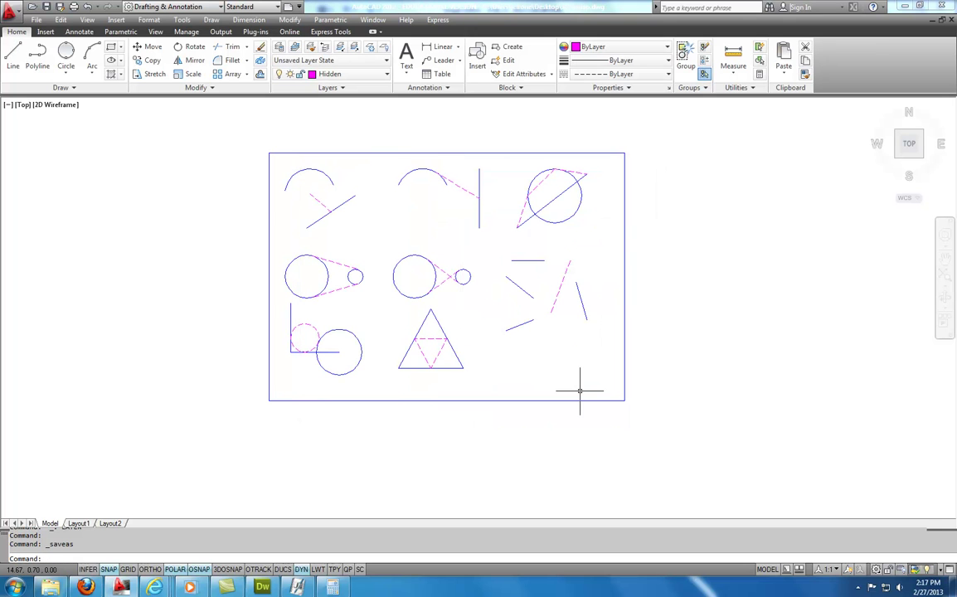